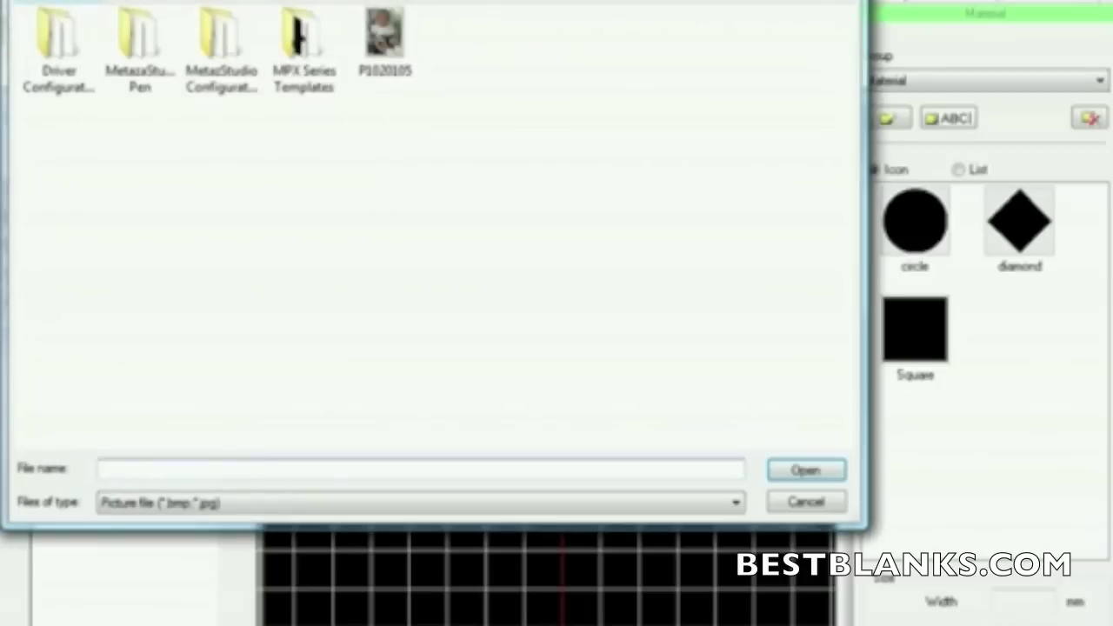
# - Load the template picture 002 (30x49) from the MPX Series Templates folder as a new material
pyautogui.doubleClick(296, 39)
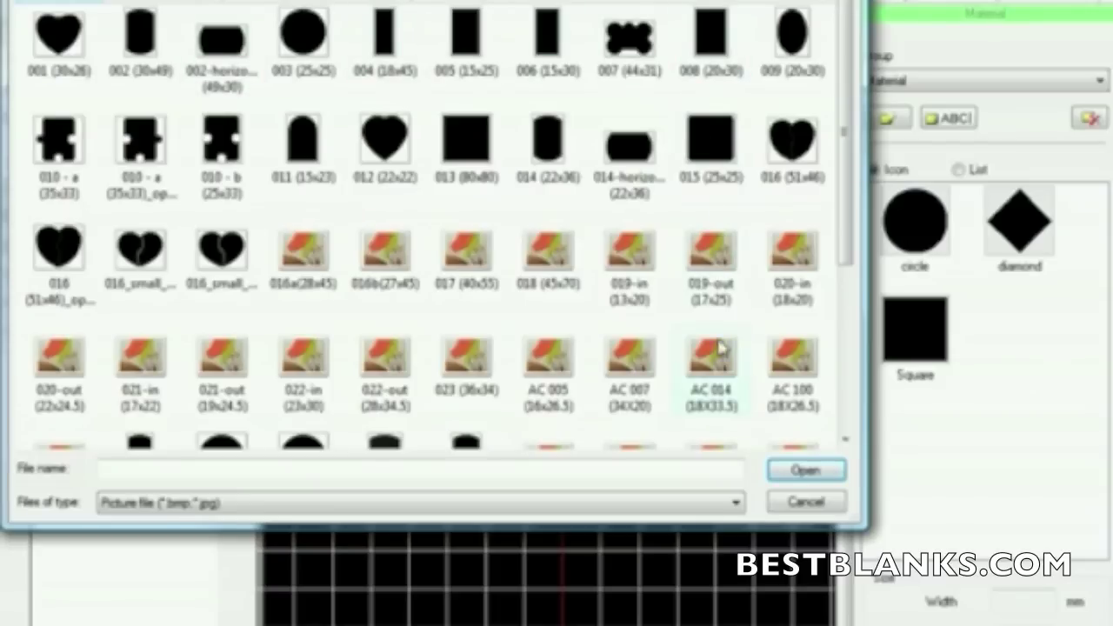
pyautogui.click(137, 37)
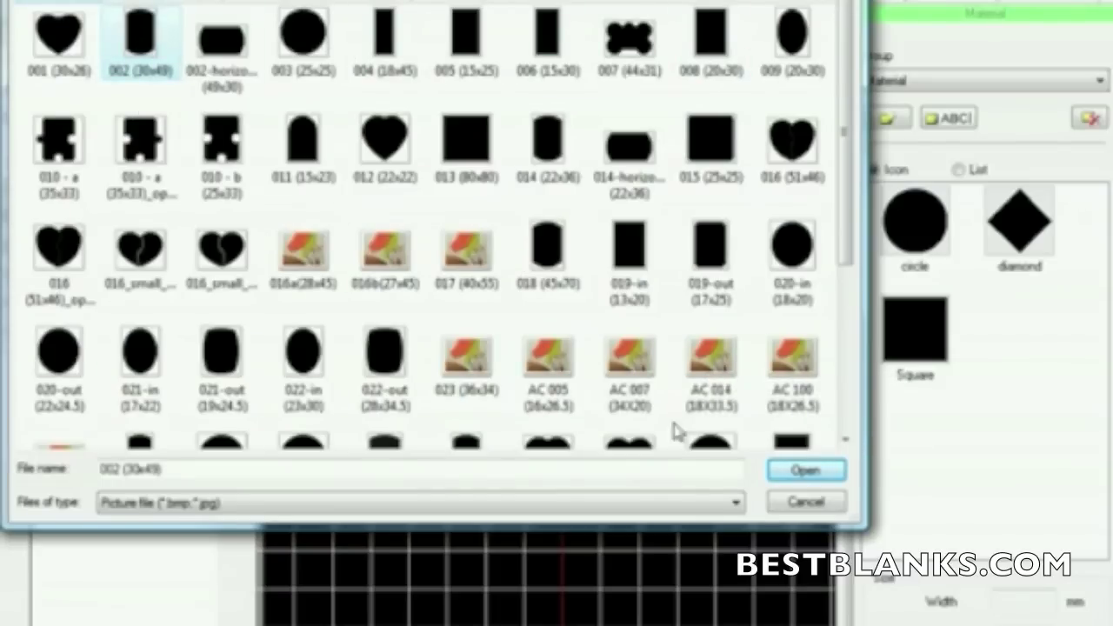
pyautogui.click(792, 472)
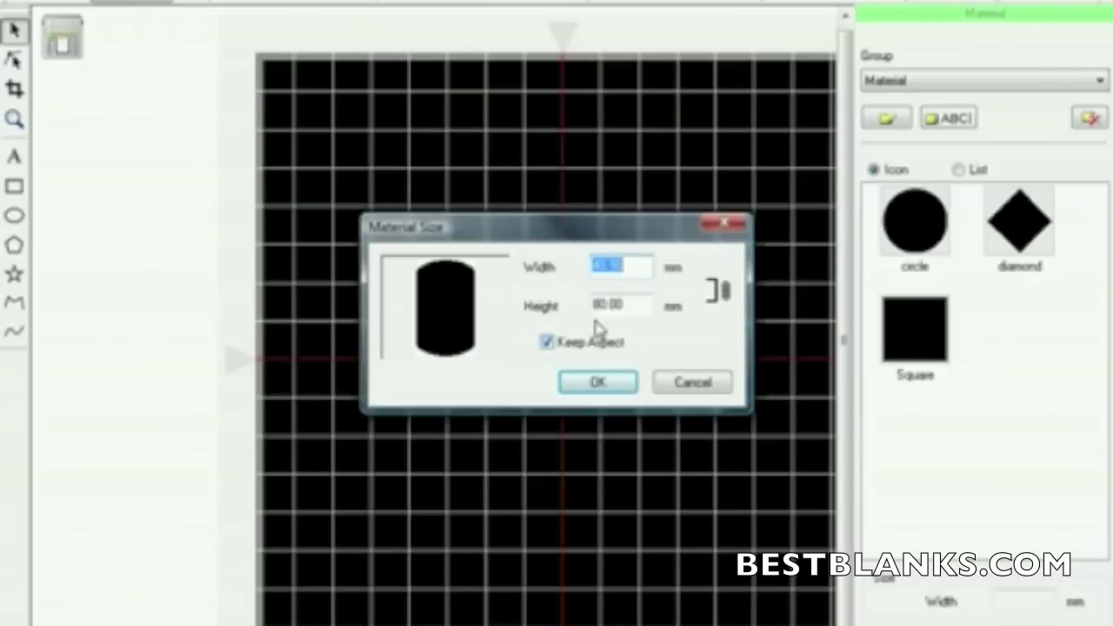
# - Set the new material's size to 30 mm wide and 49 mm high with Keep Aspect turned off
pyautogui.click(546, 342)
pyautogui.moveTo(641, 261); pyautogui.dragTo(537, 254)
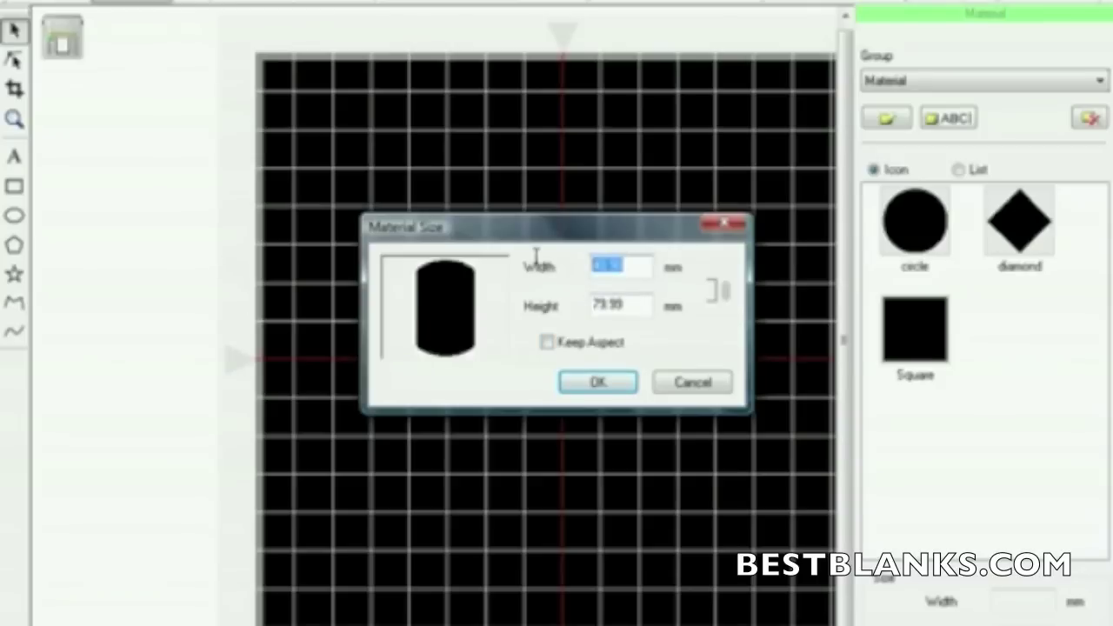
pyautogui.write('30')
pyautogui.moveTo(639, 303); pyautogui.dragTo(563, 317)
pyautogui.write('40')
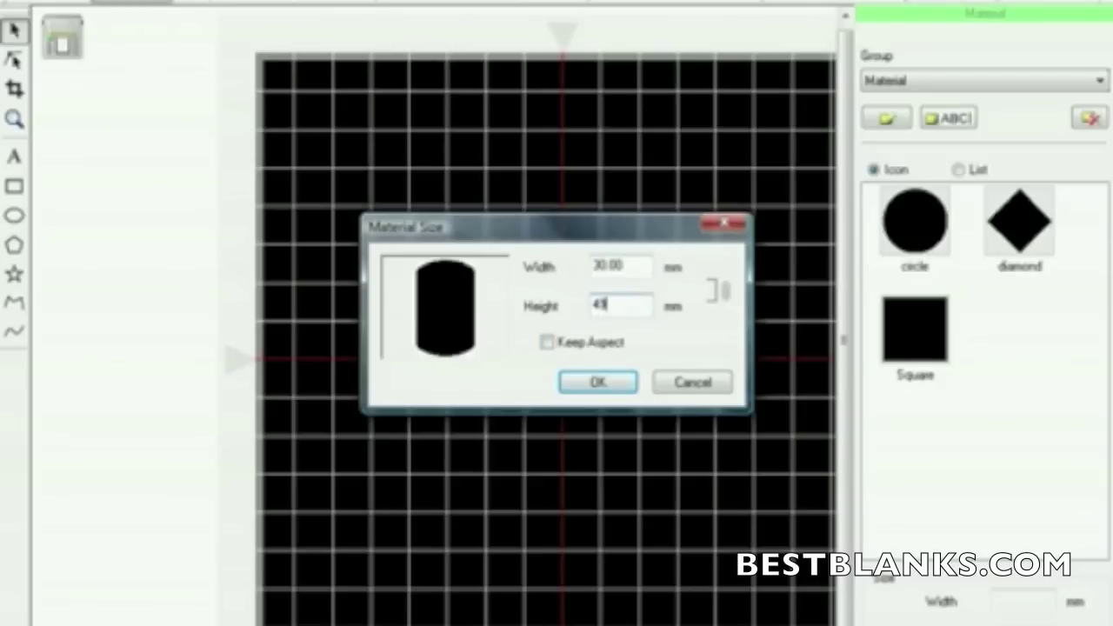
pyautogui.press('Return')
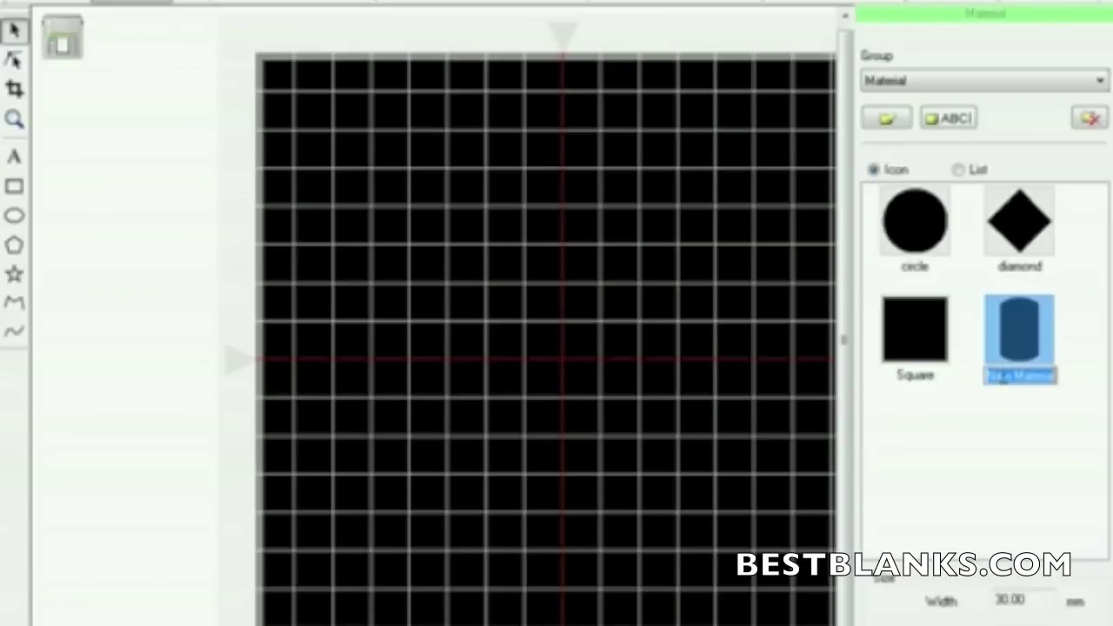
# - Name the new material "30x49mm Dogtag" and select it
pyautogui.write('30x45mm Dogtag')
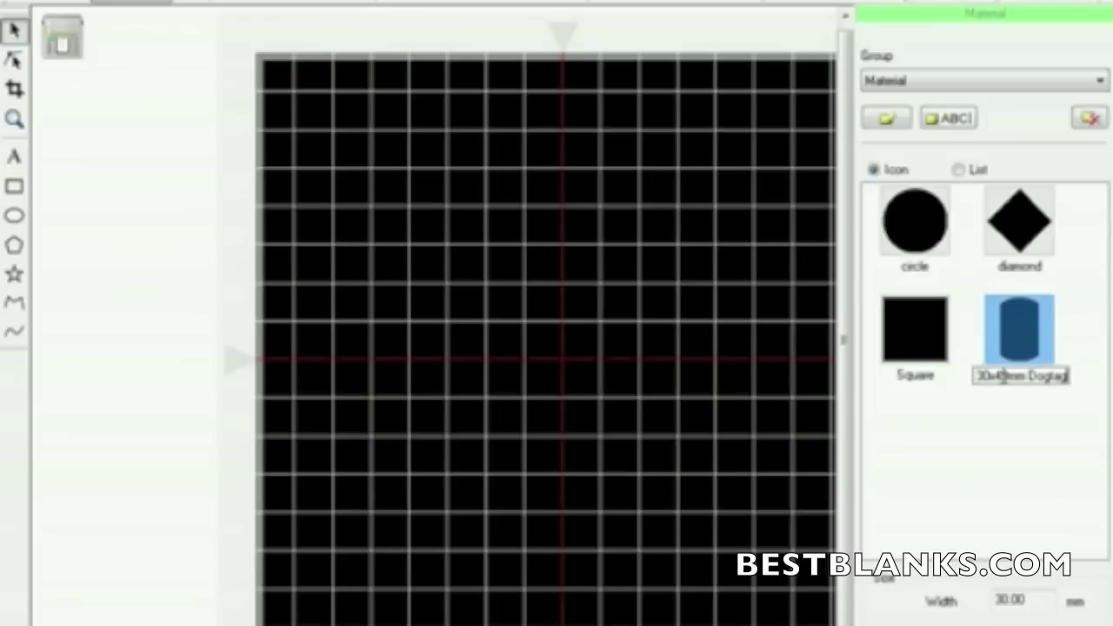
pyautogui.click(1008, 412)
pyautogui.click(1023, 353)
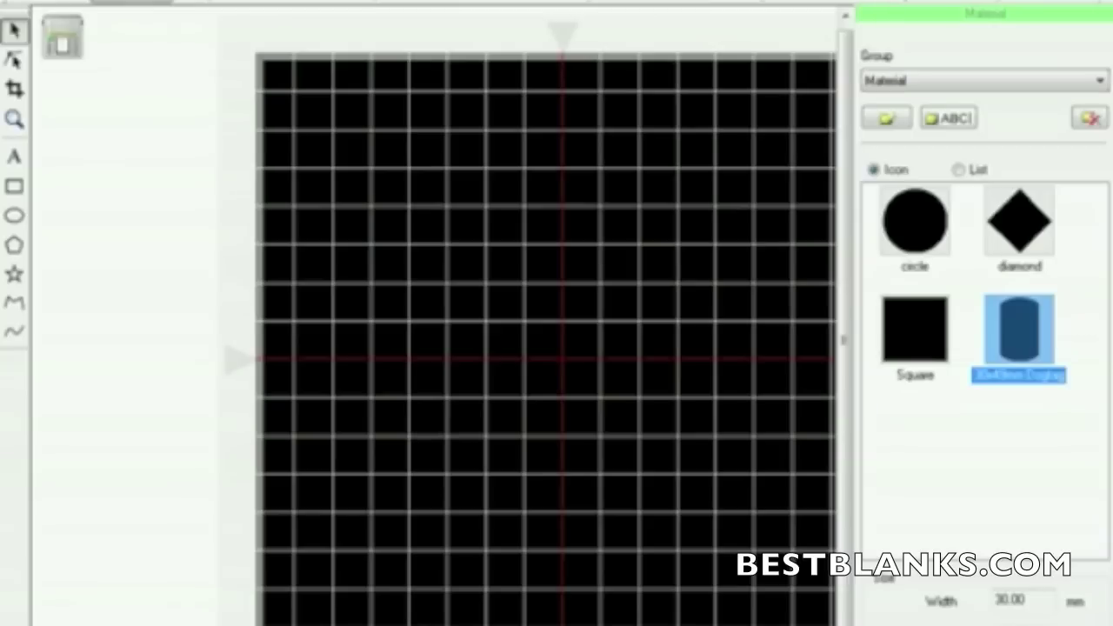
# - Place the dog tag material on the work area, accepting its size of 30 by 49 mm
pyautogui.doubleClick(1008, 600)
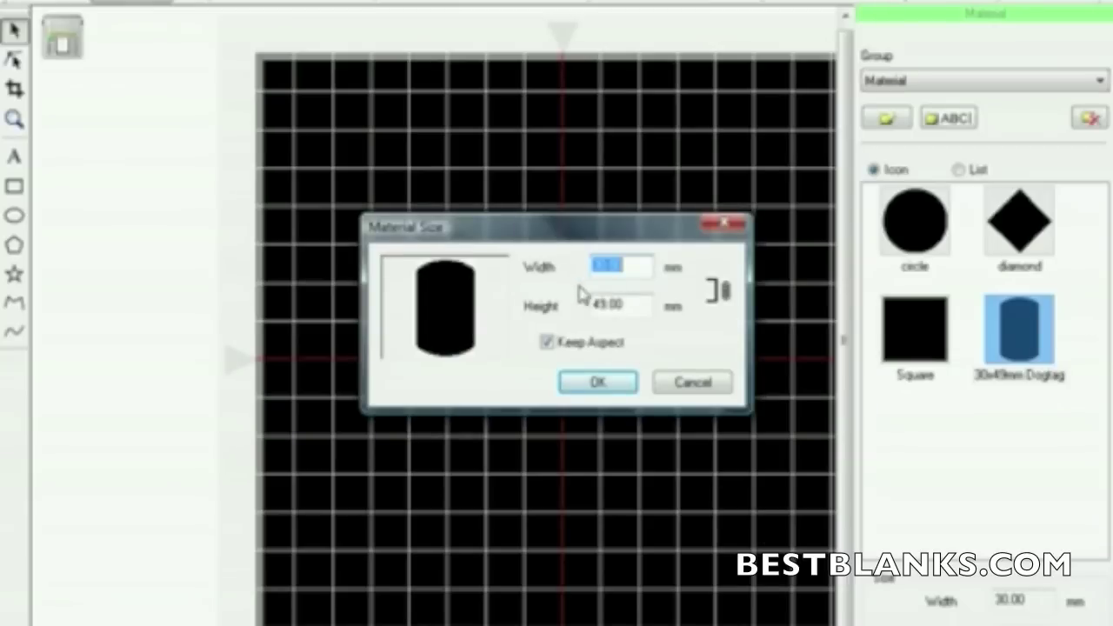
pyautogui.click(600, 383)
pyautogui.click(128, 3)
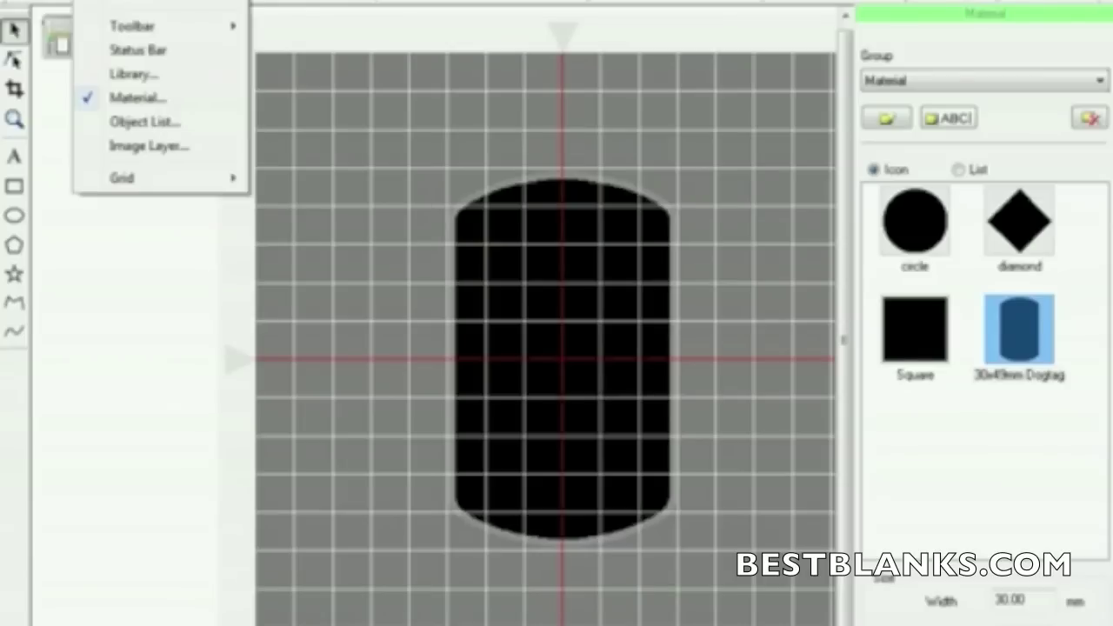
pyautogui.click(273, 152)
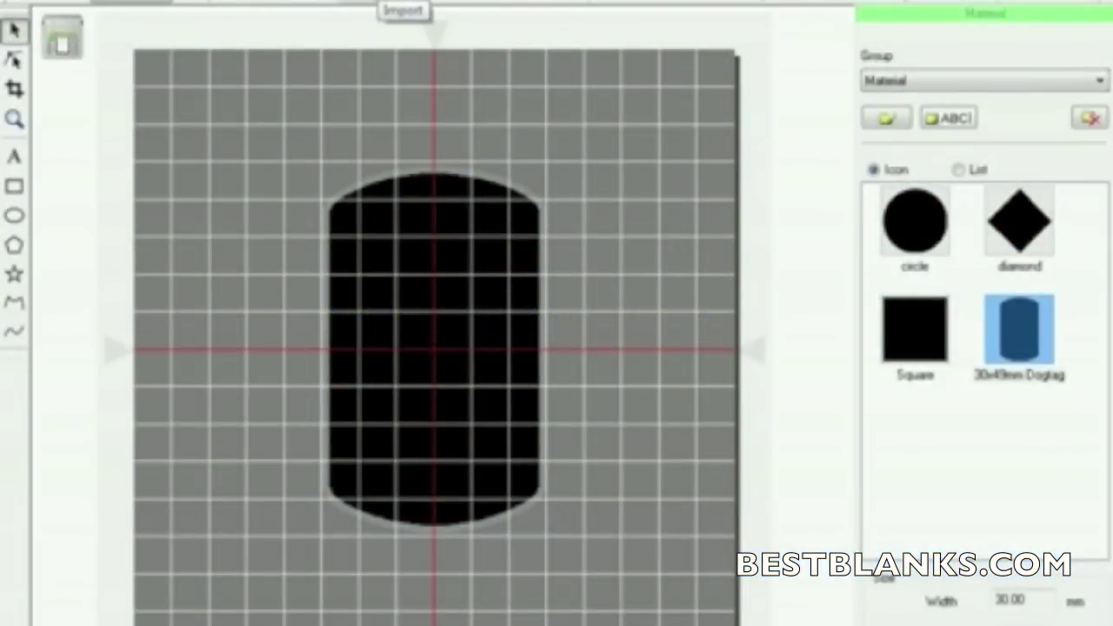
# - Import the photo P1020105 from the folder above the templates onto the dog tag
pyautogui.click(402, 4)
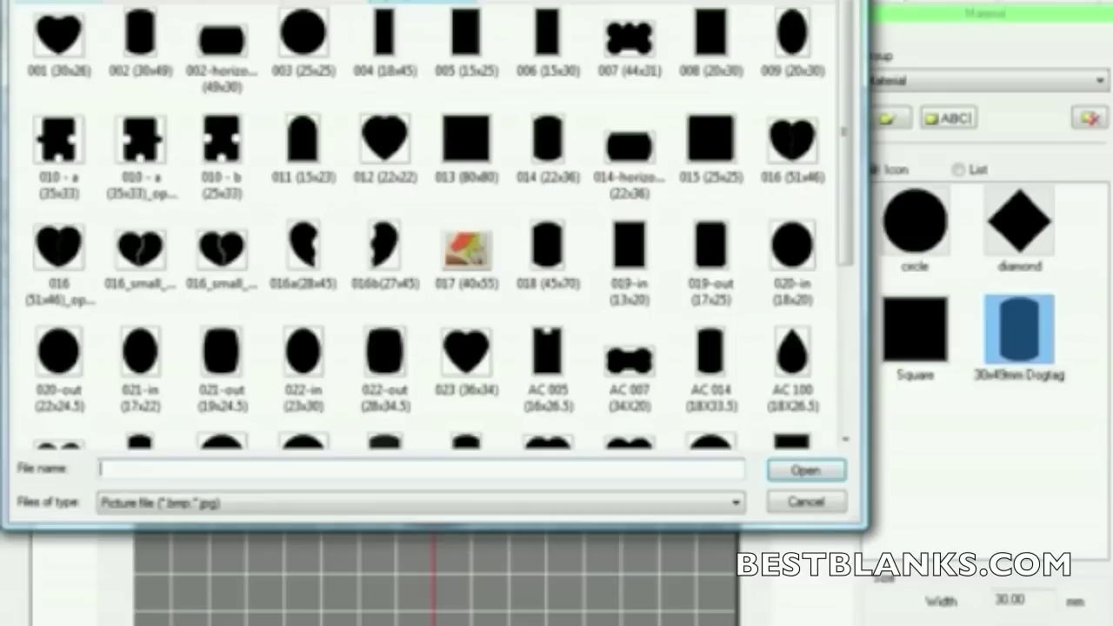
pyautogui.press('BackSpace')
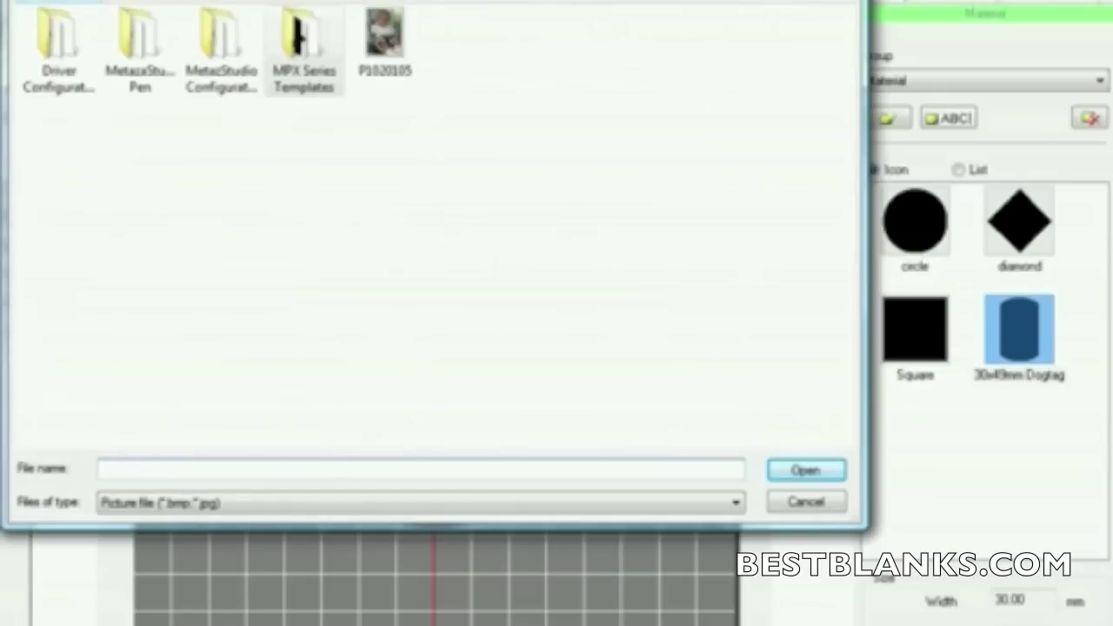
pyautogui.doubleClick(385, 39)
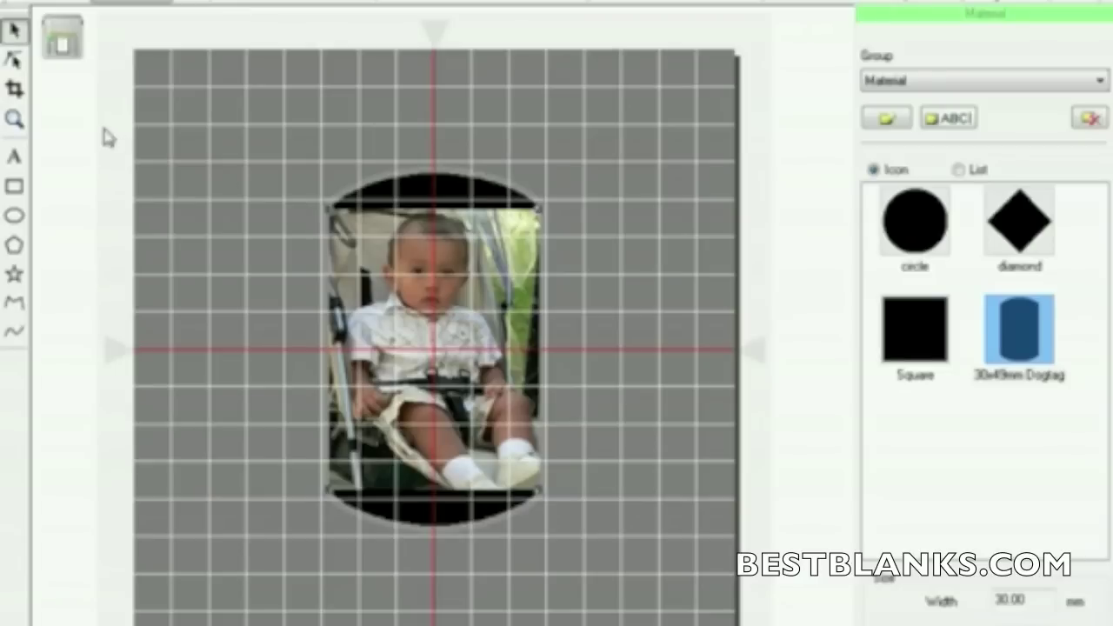
# - Crop the imported photo tightly around the child's head and upper body within the dog tag
pyautogui.click(14, 87)
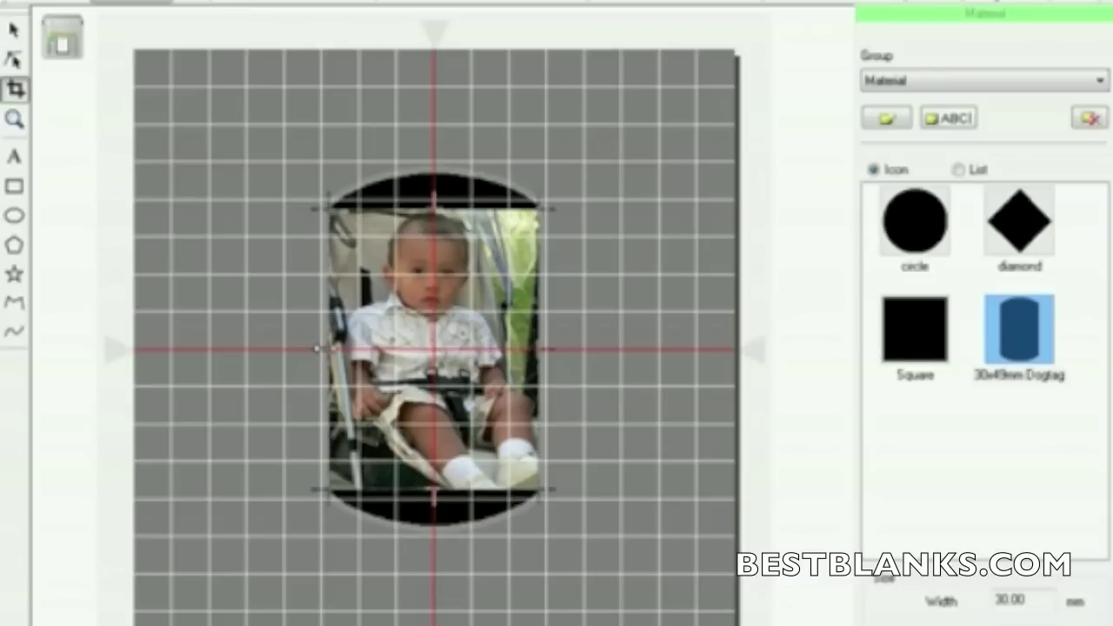
pyautogui.moveTo(317, 347); pyautogui.dragTo(346, 348)
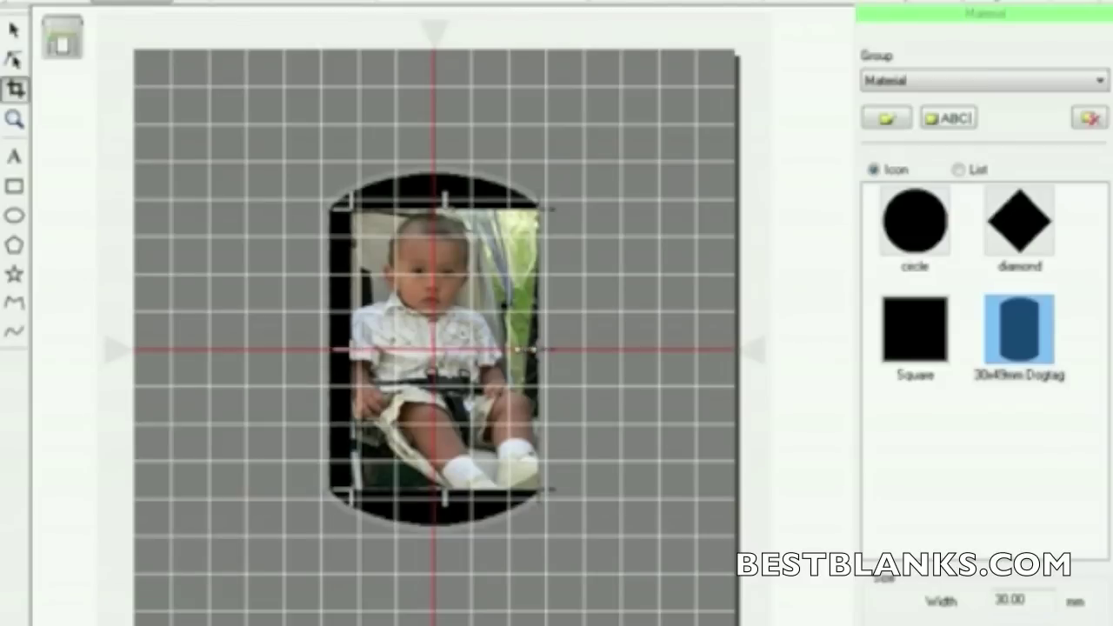
pyautogui.press('Return')
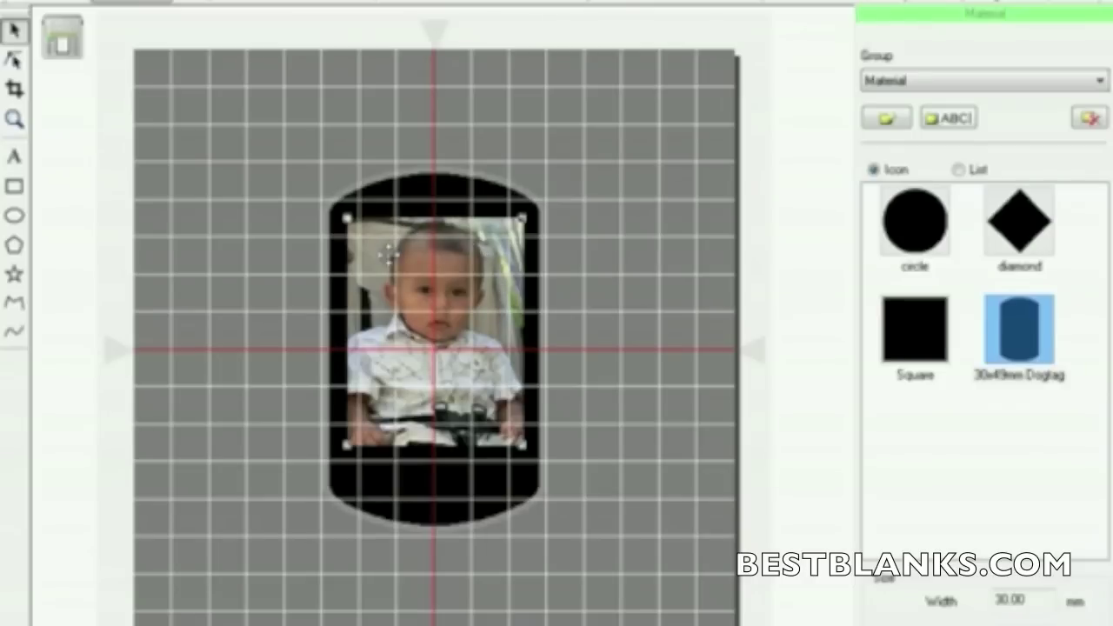
# - Open the photo in Crop Image and set up the pen with a diameter of 20 pixels
pyautogui.scroll(1, 418, 277)
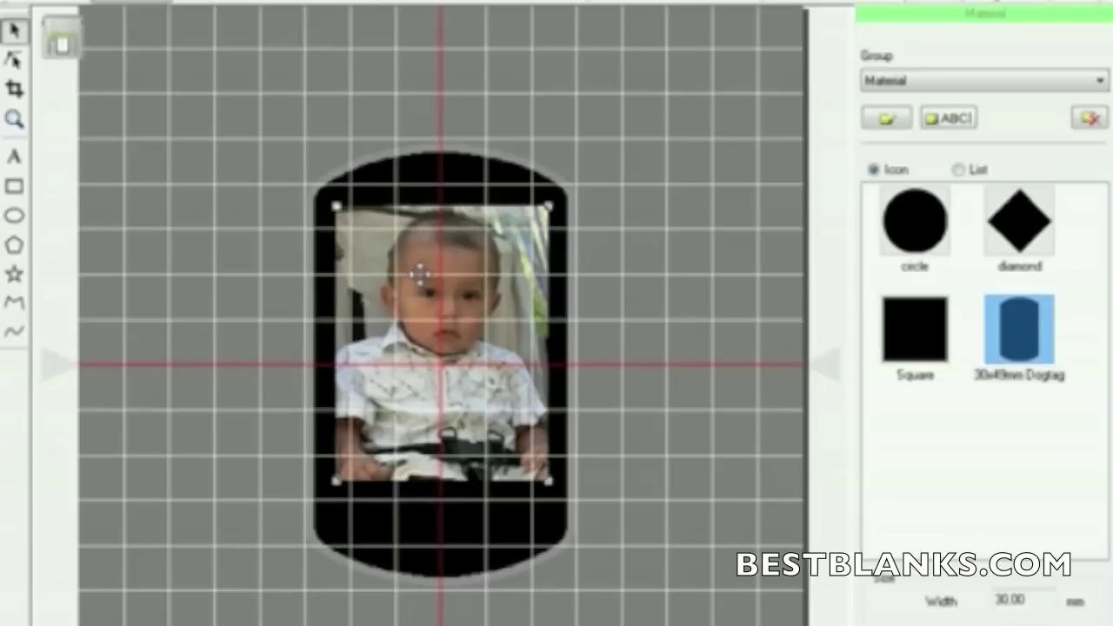
pyautogui.scroll(1, 419, 277)
pyautogui.scroll(1, 425, 278)
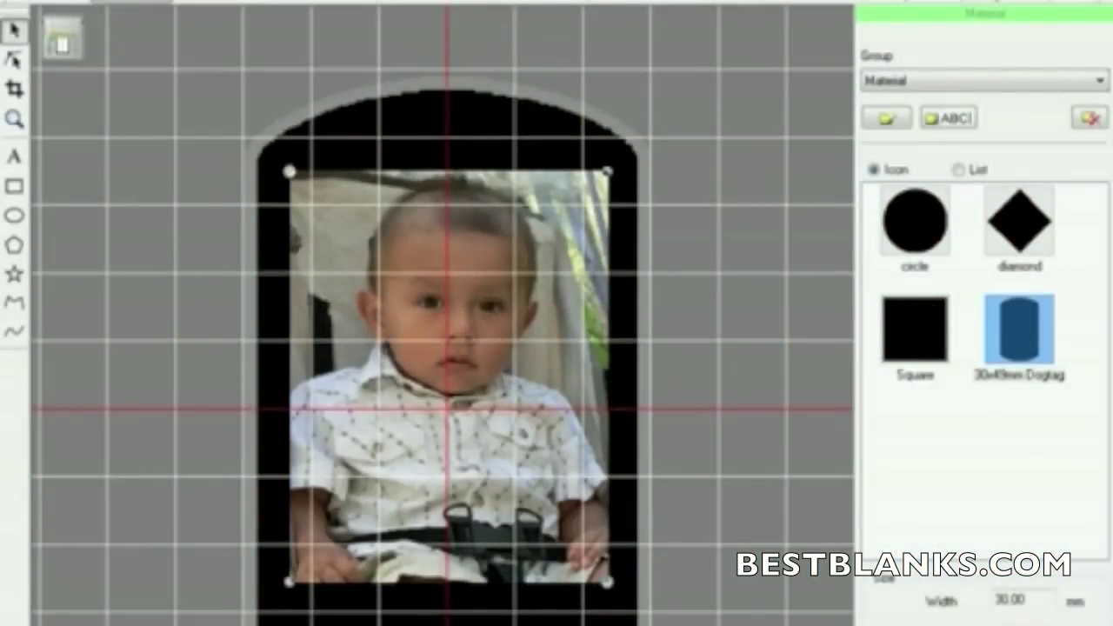
pyautogui.rightClick(172, 1)
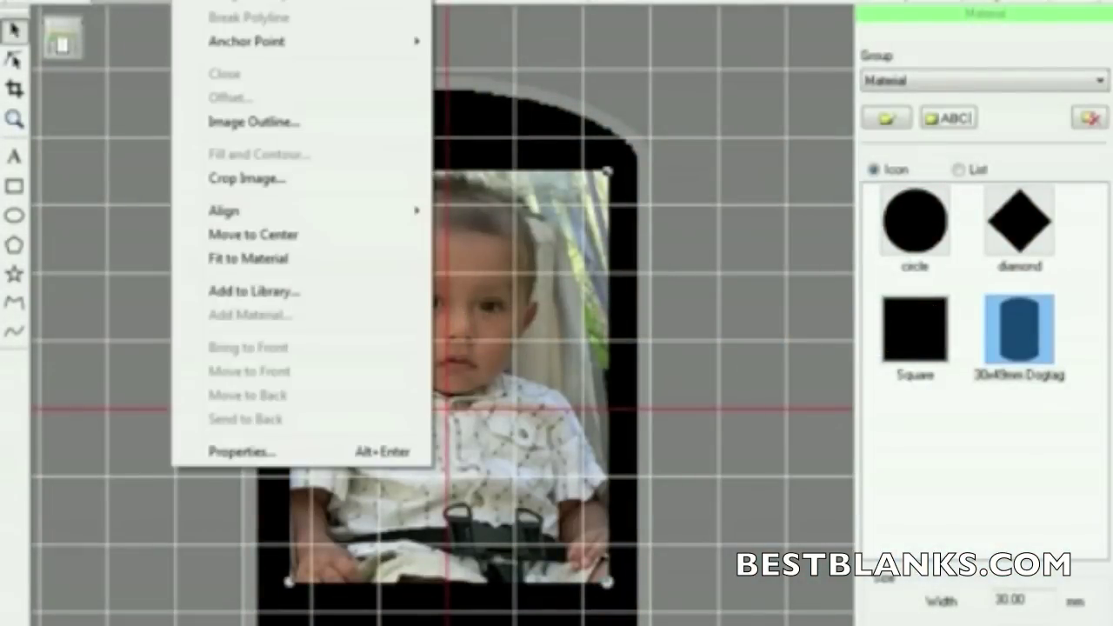
pyautogui.click(246, 179)
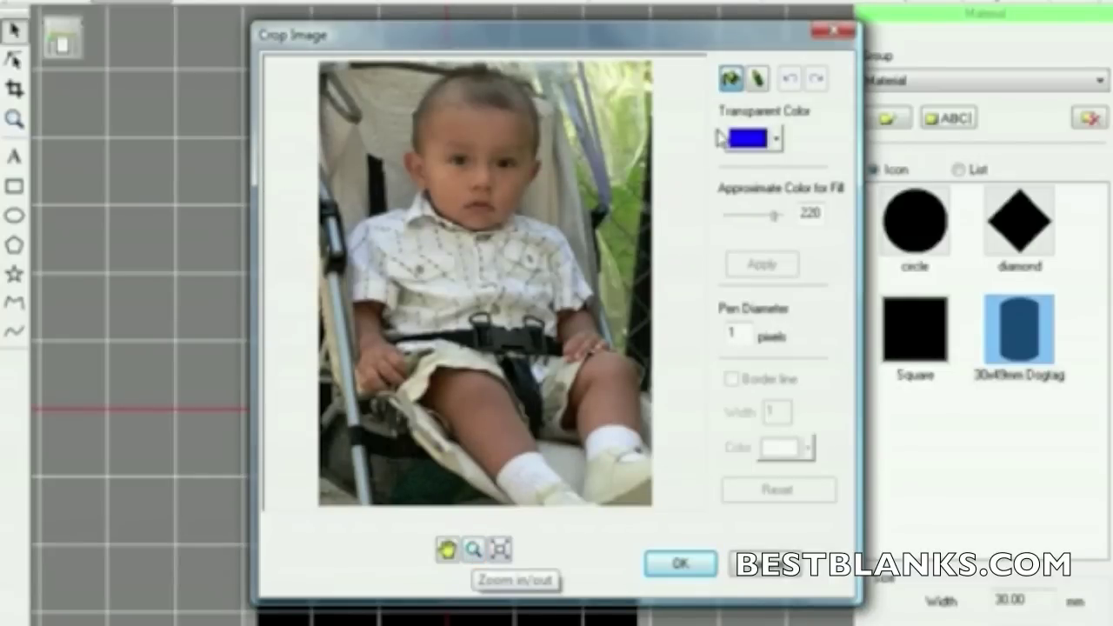
pyautogui.click(757, 79)
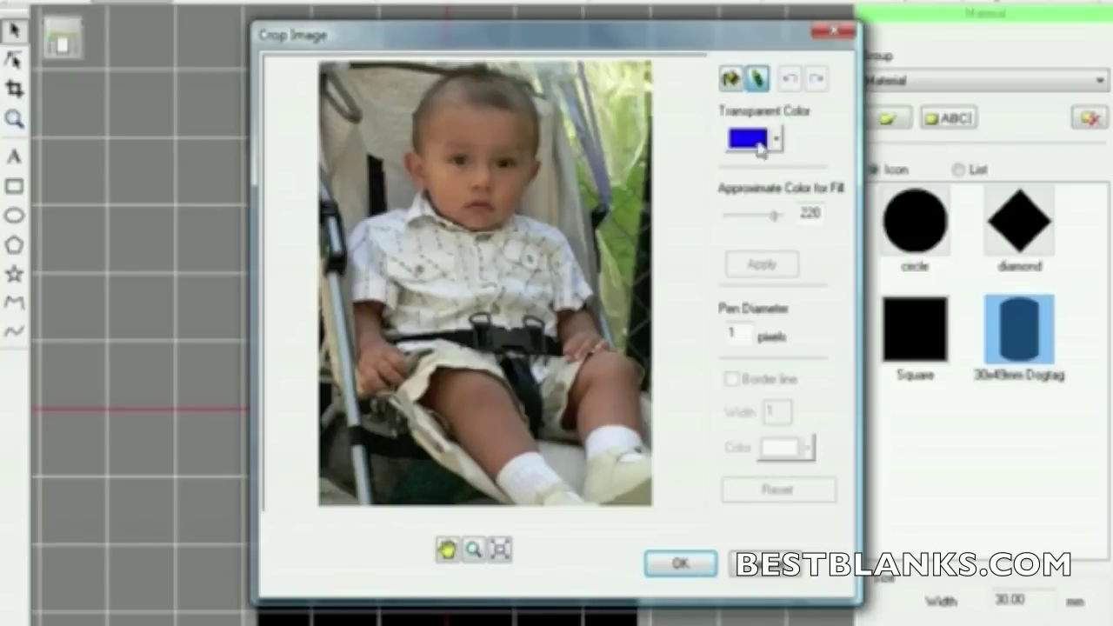
pyautogui.moveTo(741, 333); pyautogui.dragTo(666, 331)
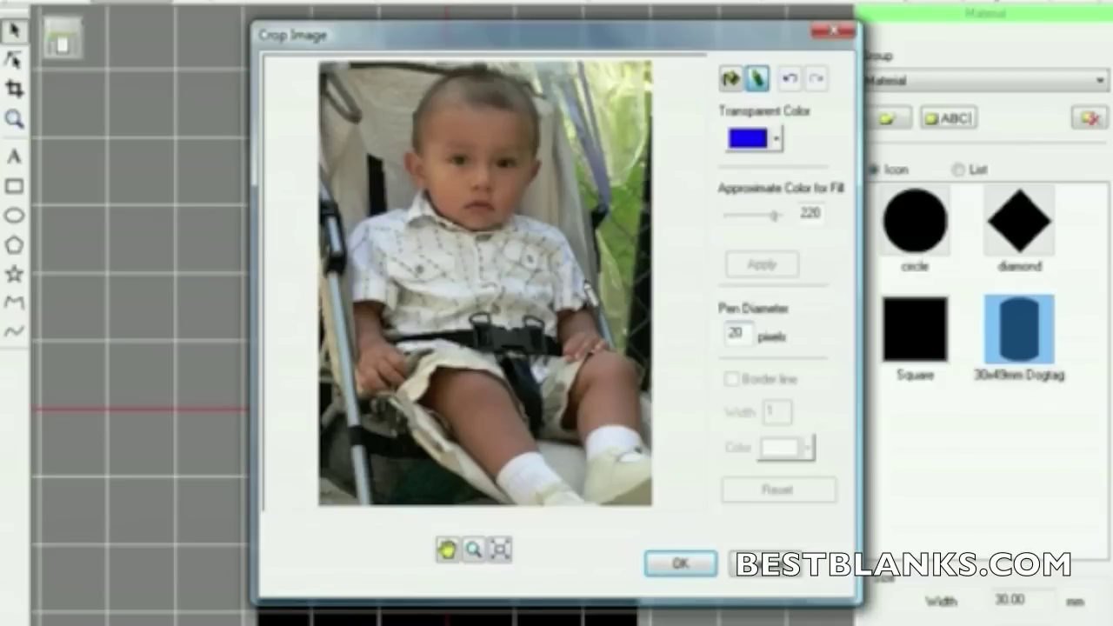
# - Trace a closed blue outline around the child's head, shoulders and torso down to the waist
pyautogui.moveTo(592, 297); pyautogui.dragTo(578, 273)
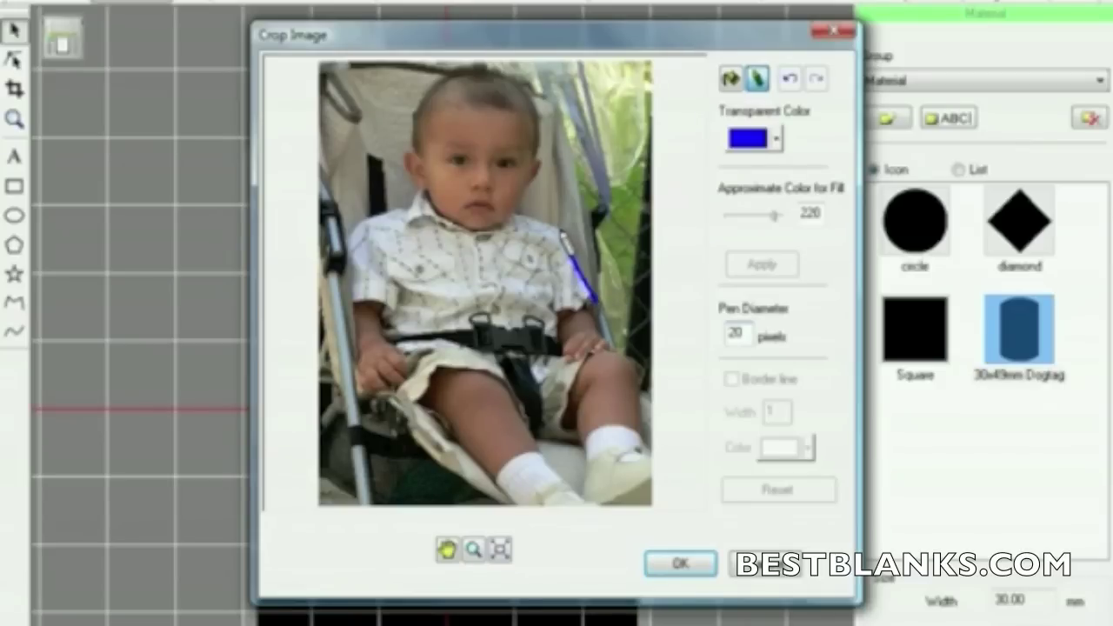
pyautogui.moveTo(560, 237)
pyautogui.mouseDown()
pyautogui.moveTo(520, 215)
pyautogui.moveTo(543, 167)
pyautogui.mouseUp()
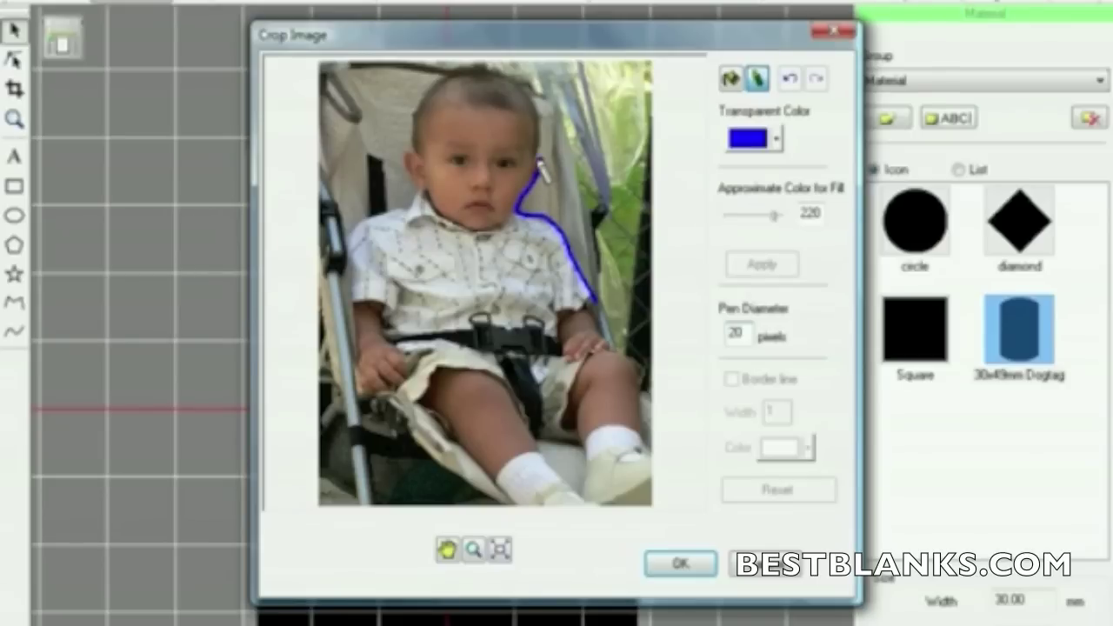
pyautogui.moveTo(543, 167)
pyautogui.mouseDown()
pyautogui.moveTo(531, 89)
pyautogui.moveTo(480, 74)
pyautogui.moveTo(433, 87)
pyautogui.moveTo(416, 107)
pyautogui.moveTo(418, 162)
pyautogui.mouseUp()
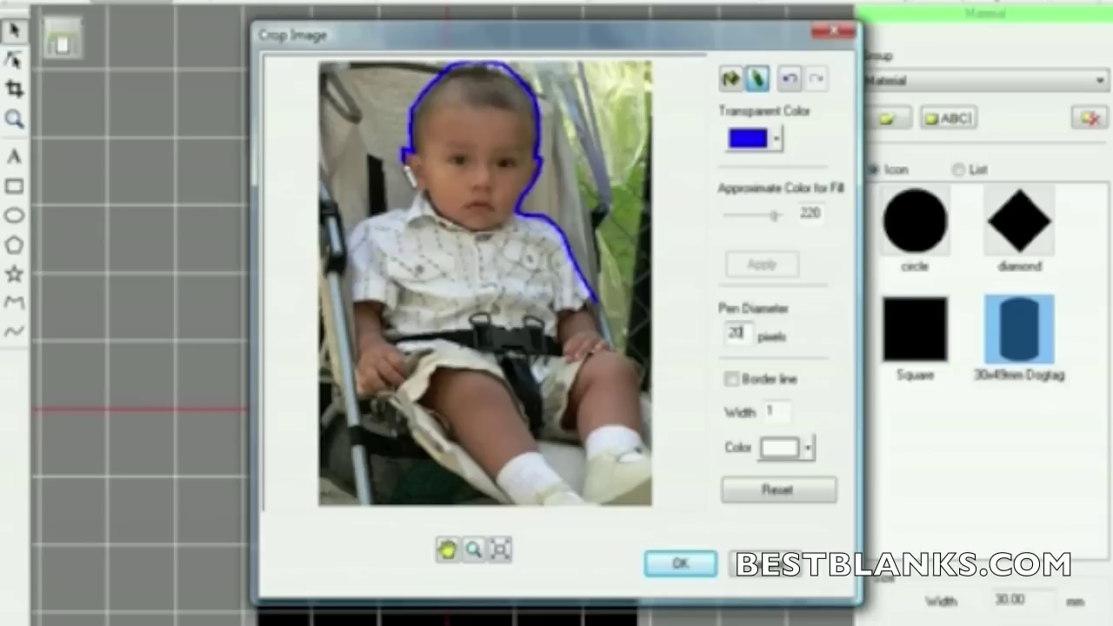
pyautogui.moveTo(421, 196)
pyautogui.mouseDown()
pyautogui.moveTo(412, 223)
pyautogui.moveTo(359, 247)
pyautogui.moveTo(348, 308)
pyautogui.mouseUp()
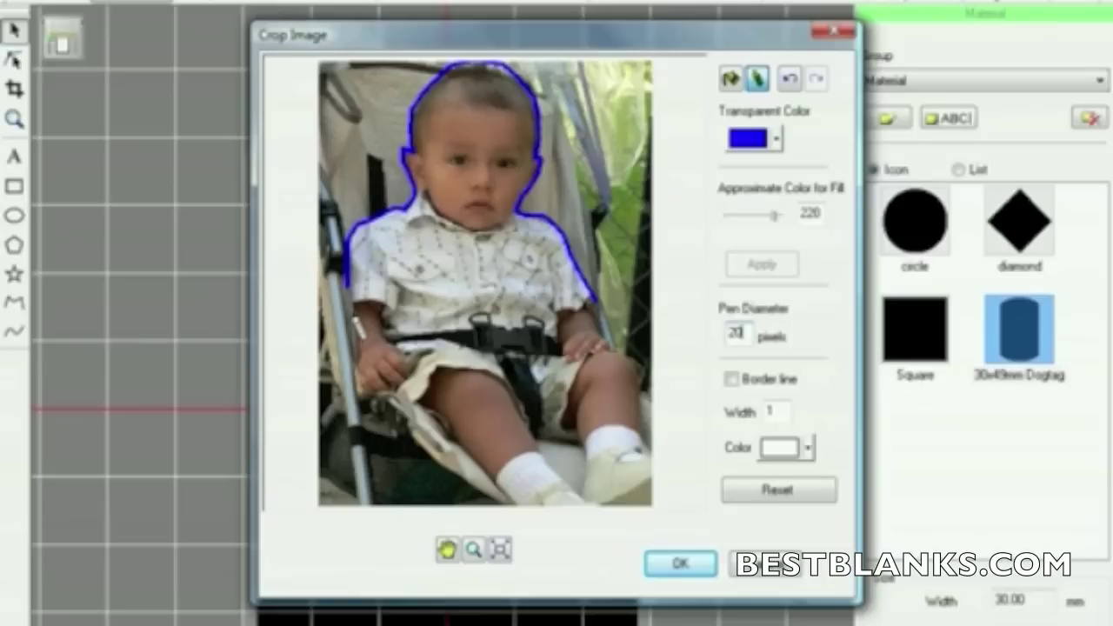
pyautogui.moveTo(435, 362)
pyautogui.mouseDown()
pyautogui.moveTo(589, 360)
pyautogui.moveTo(605, 343)
pyautogui.moveTo(589, 339)
pyautogui.moveTo(597, 306)
pyautogui.mouseUp()
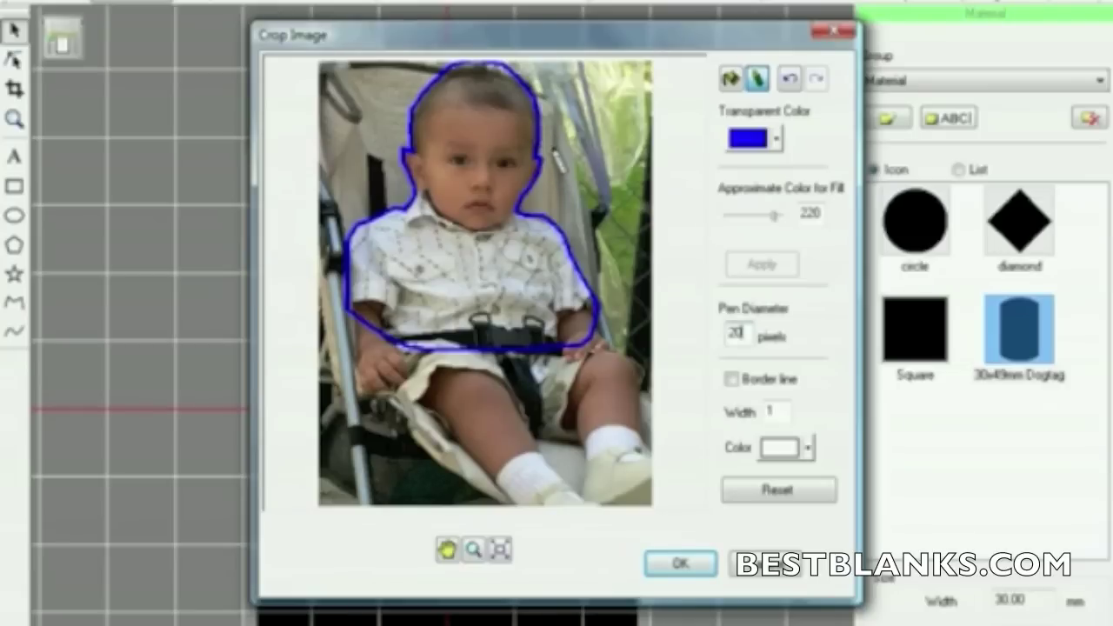
# - Fill everything outside the traced outline with the transparent color, using an approximate color value of 245
pyautogui.click(730, 80)
pyautogui.click(730, 79)
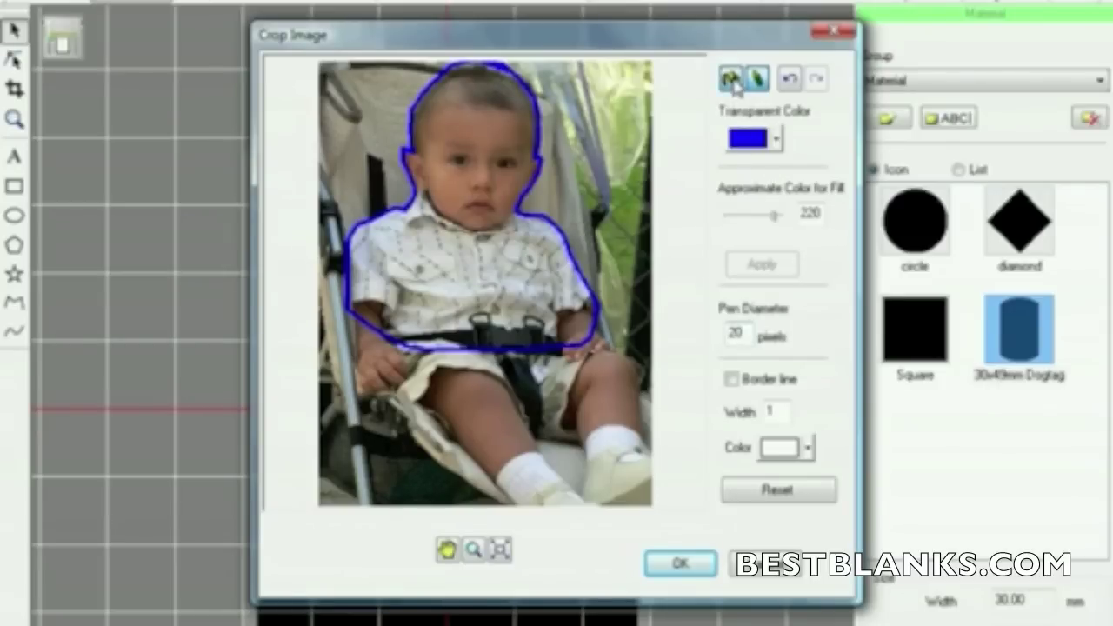
pyautogui.moveTo(775, 219); pyautogui.dragTo(781, 219)
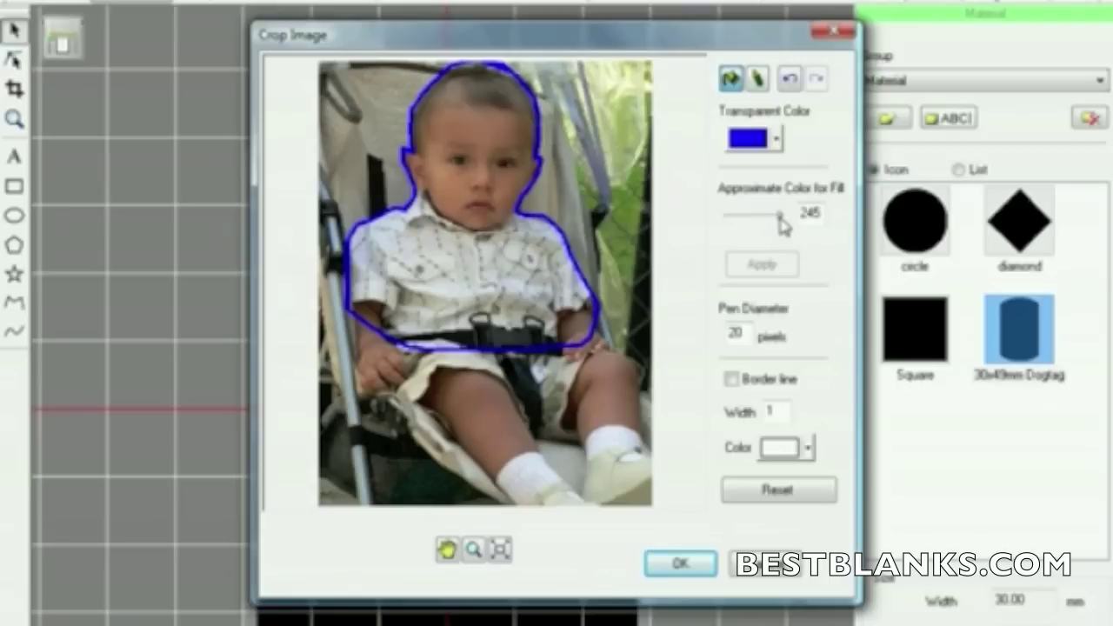
pyautogui.click(613, 176)
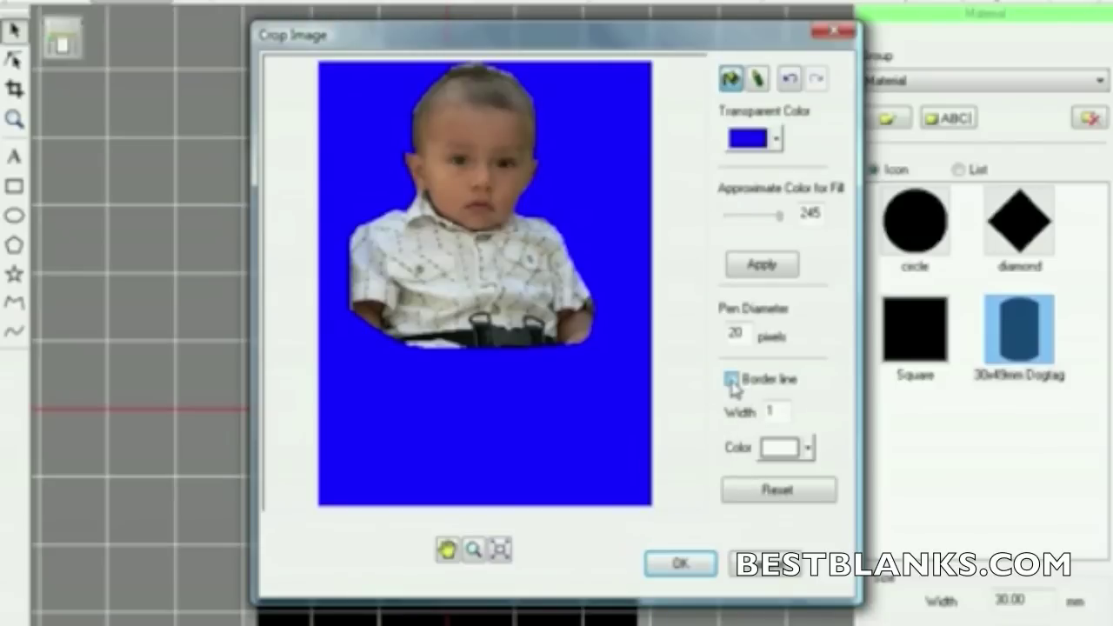
# - Add a white border line with a width of 10 around the cut-out child and accept the cropped image
pyautogui.doubleClick(782, 410)
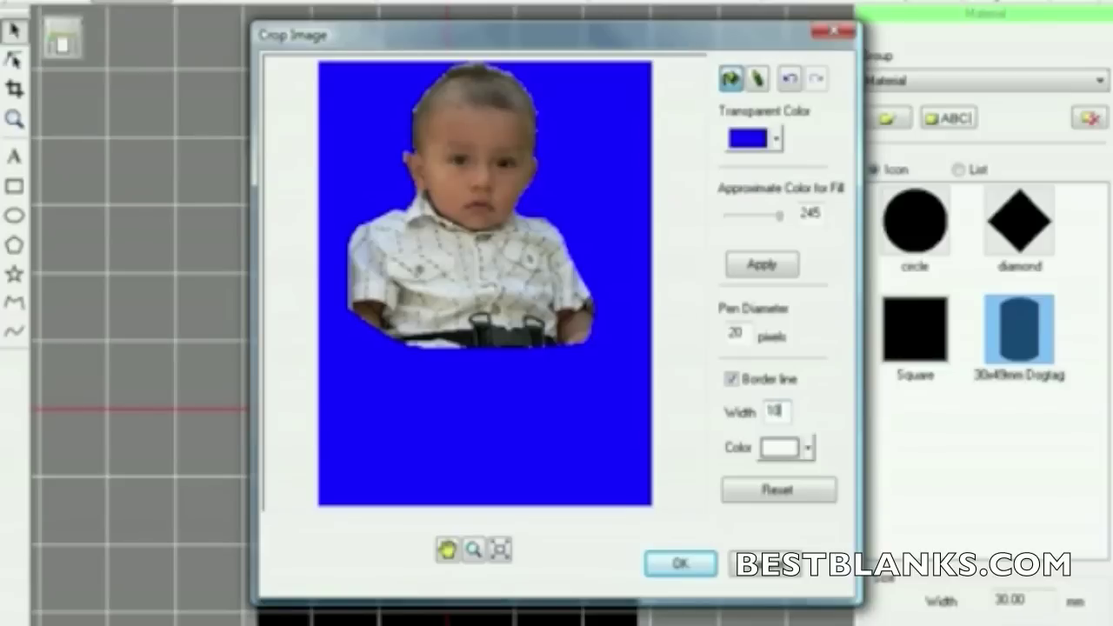
pyautogui.write('10')
pyautogui.press('Return')
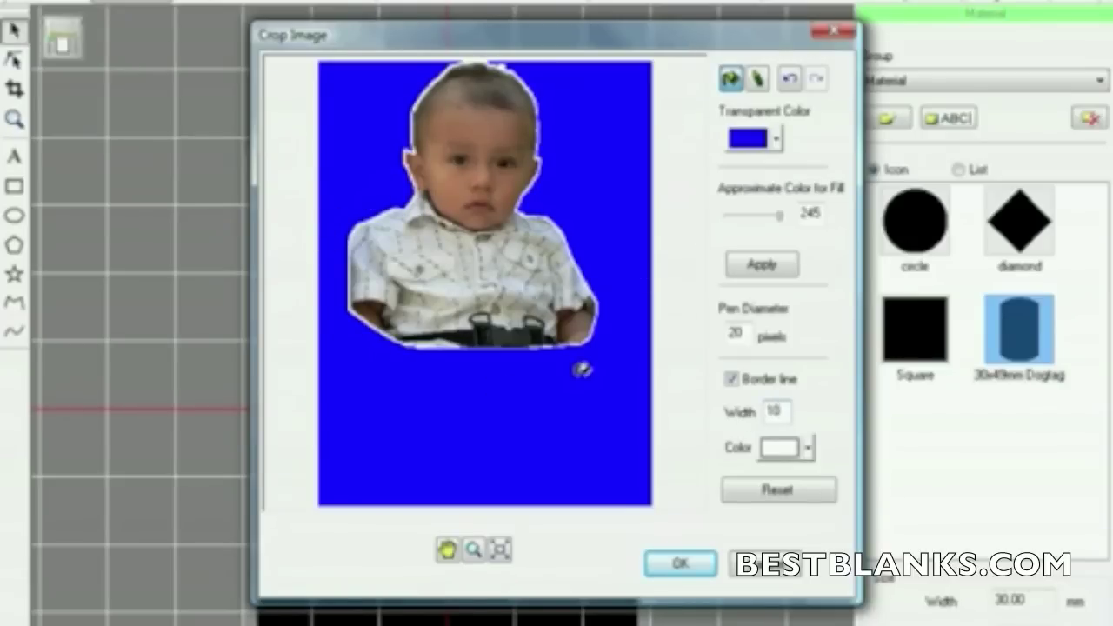
pyautogui.click(680, 567)
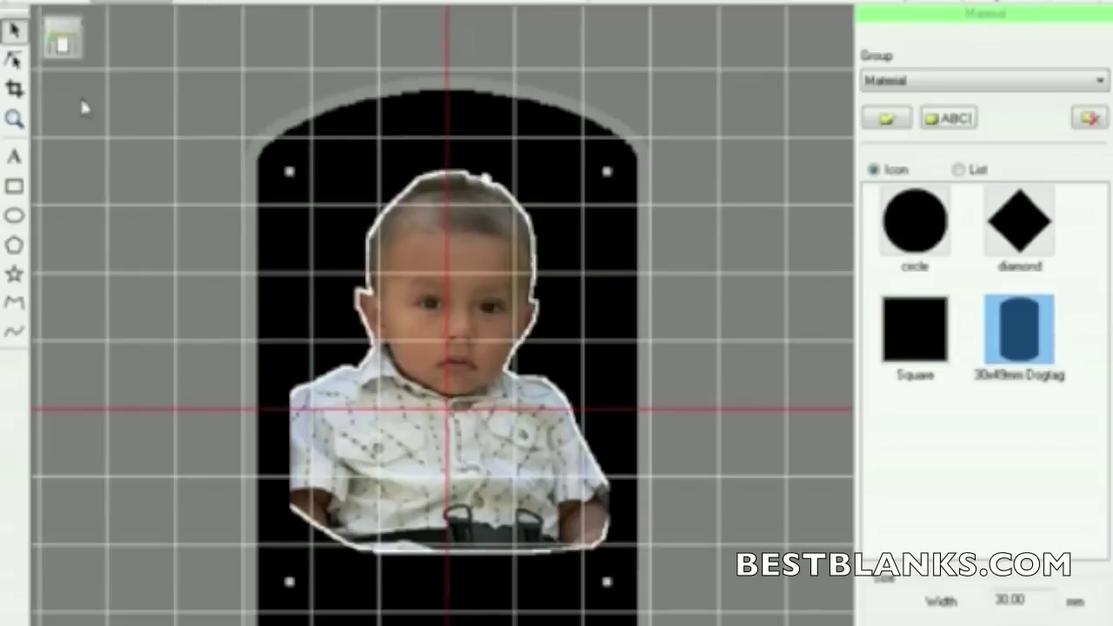
# - Crop the photo's lower edge at the elbows and trim both sides so only the child's head and upper torso remain
pyautogui.click(15, 91)
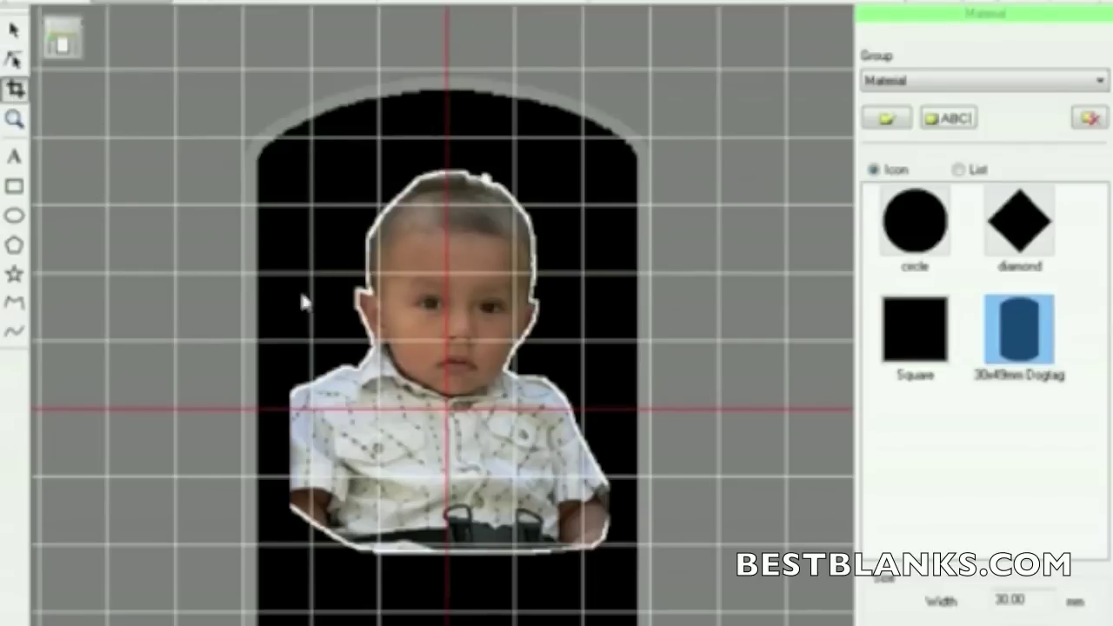
pyautogui.click(426, 353)
pyautogui.moveTo(449, 580); pyautogui.dragTo(443, 506)
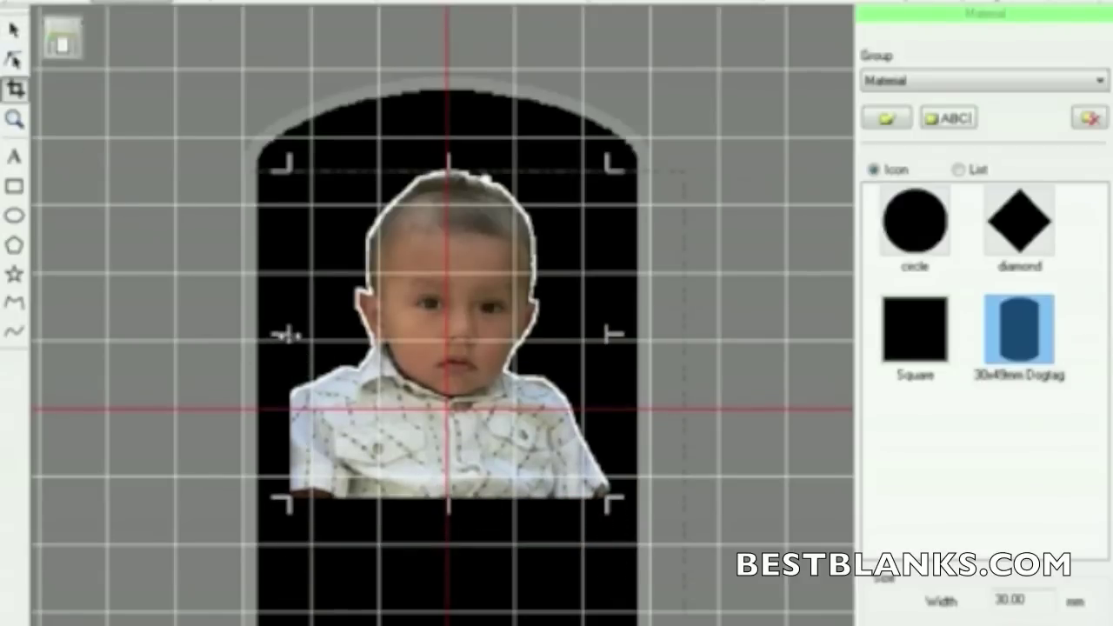
pyautogui.moveTo(288, 335); pyautogui.dragTo(322, 335)
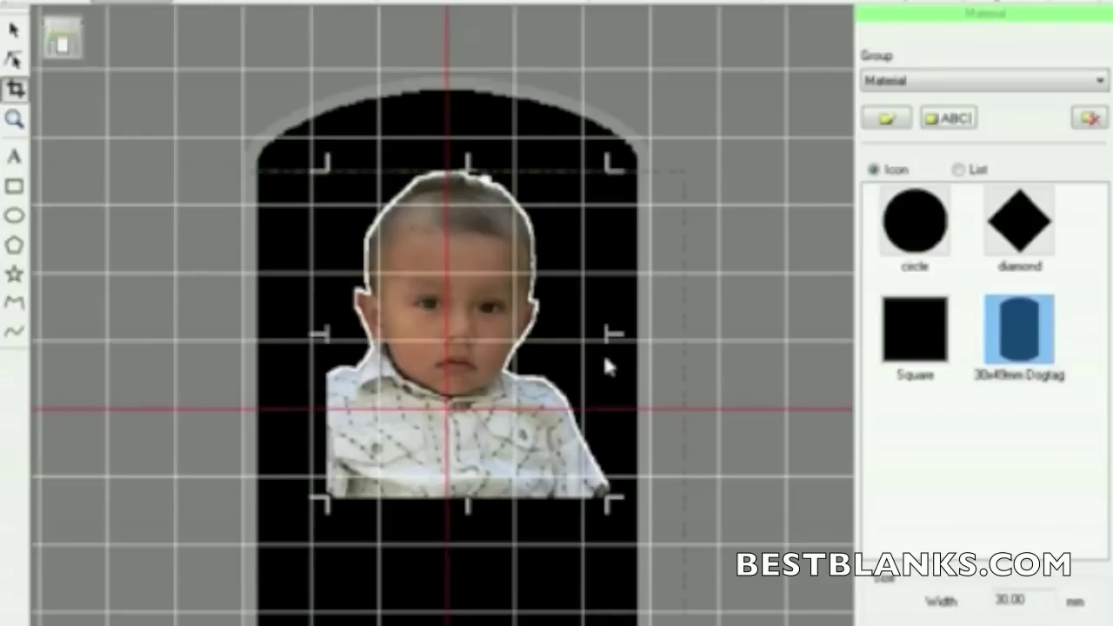
pyautogui.moveTo(608, 335); pyautogui.dragTo(572, 349)
pyautogui.click(14, 30)
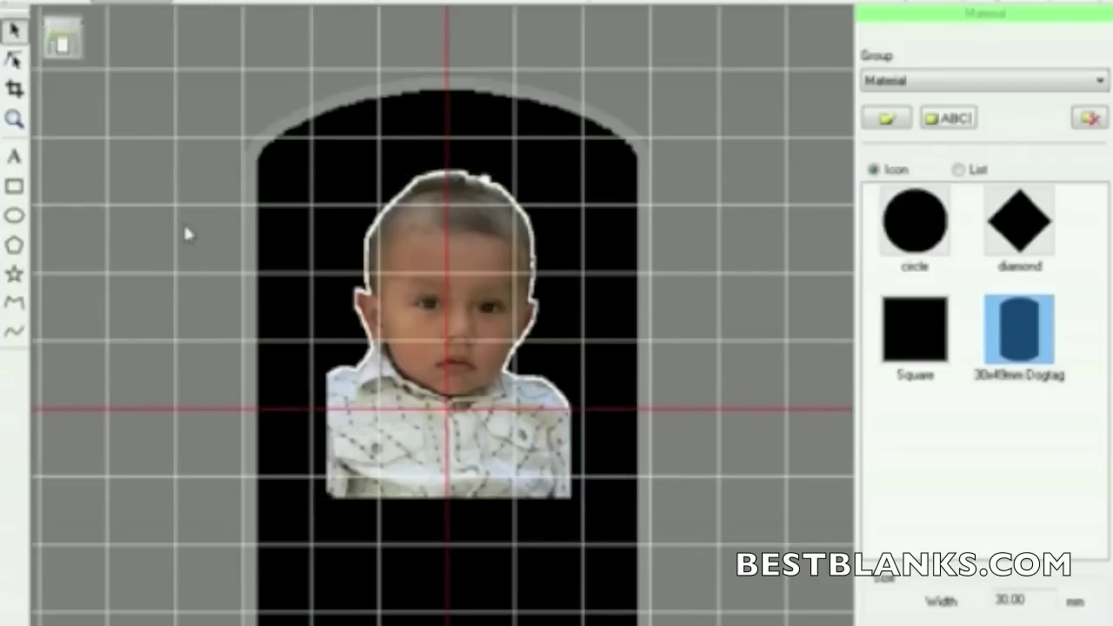
# - Enlarge the cropped photo and center it horizontally on the dog tag, leaving room below for text
pyautogui.click(408, 338)
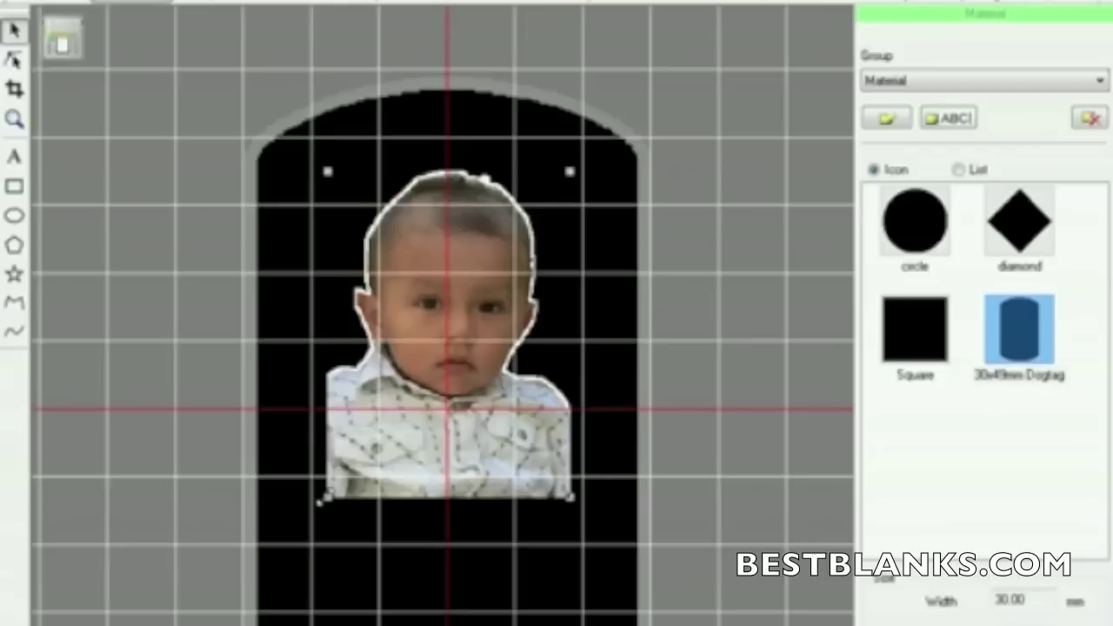
pyautogui.moveTo(306, 513); pyautogui.dragTo(271, 565)
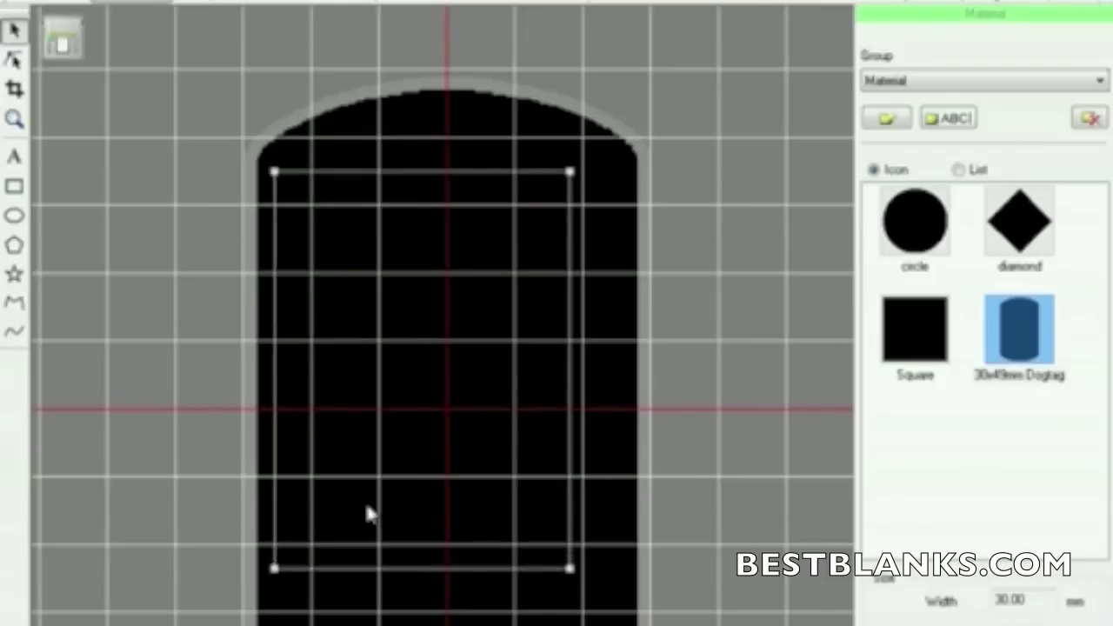
pyautogui.moveTo(427, 392); pyautogui.dragTo(455, 404)
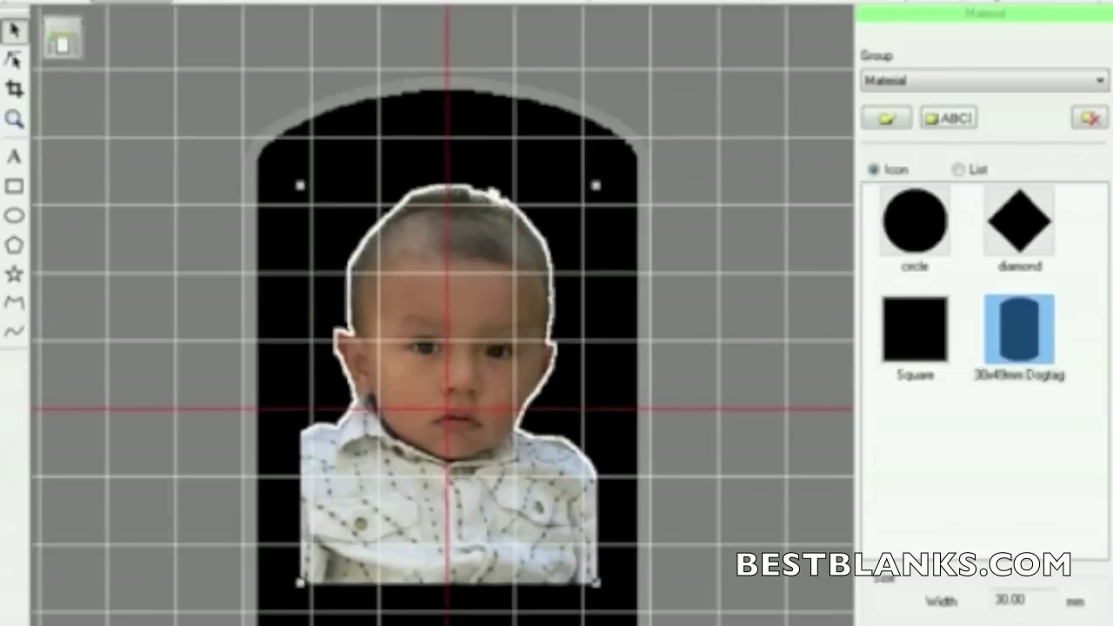
pyautogui.scroll(-1, 444, 348)
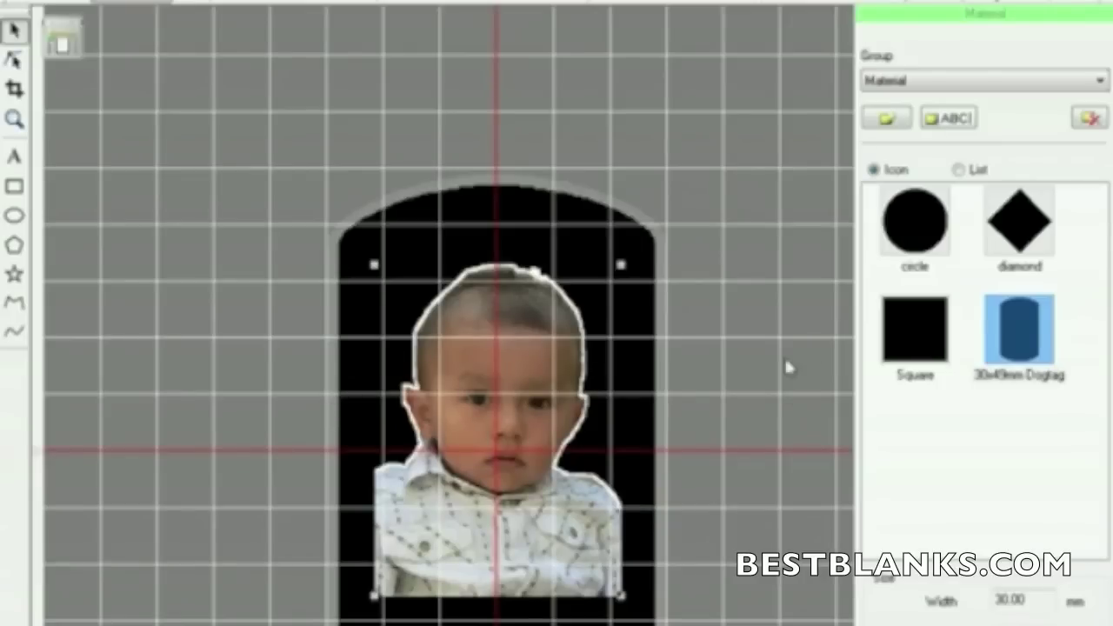
pyautogui.scroll(-1, 707, 510)
pyautogui.click(114, 3)
pyautogui.click(114, 3)
pyautogui.scroll(-1, 335, 191)
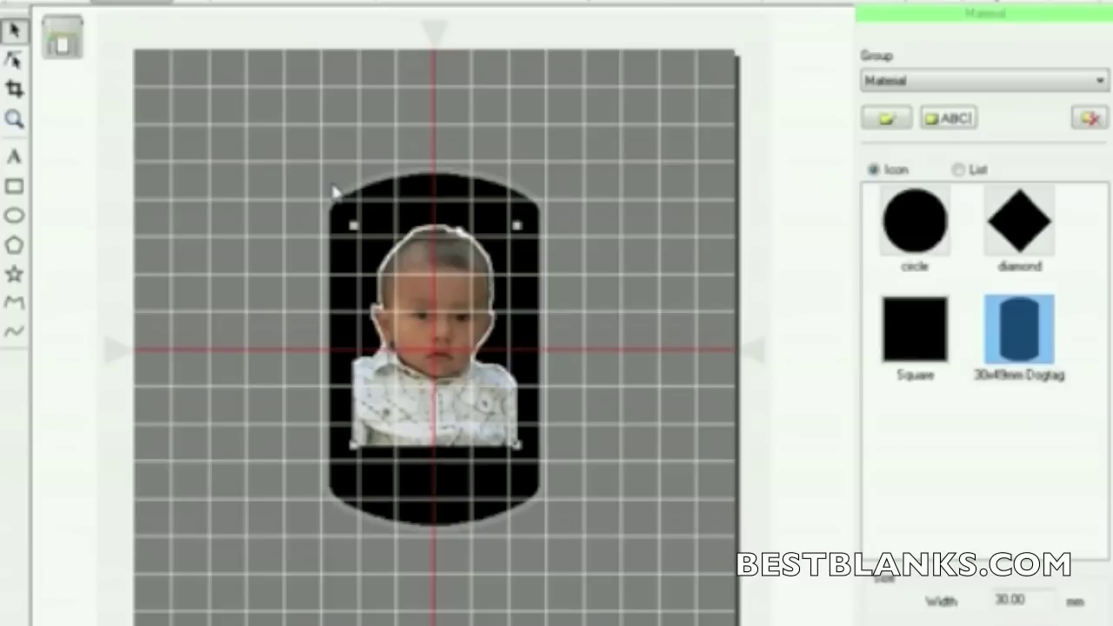
pyautogui.click(280, 259)
# - Add a text line with the child's first name and 2008 on the dog tag below the photo
pyautogui.click(15, 158)
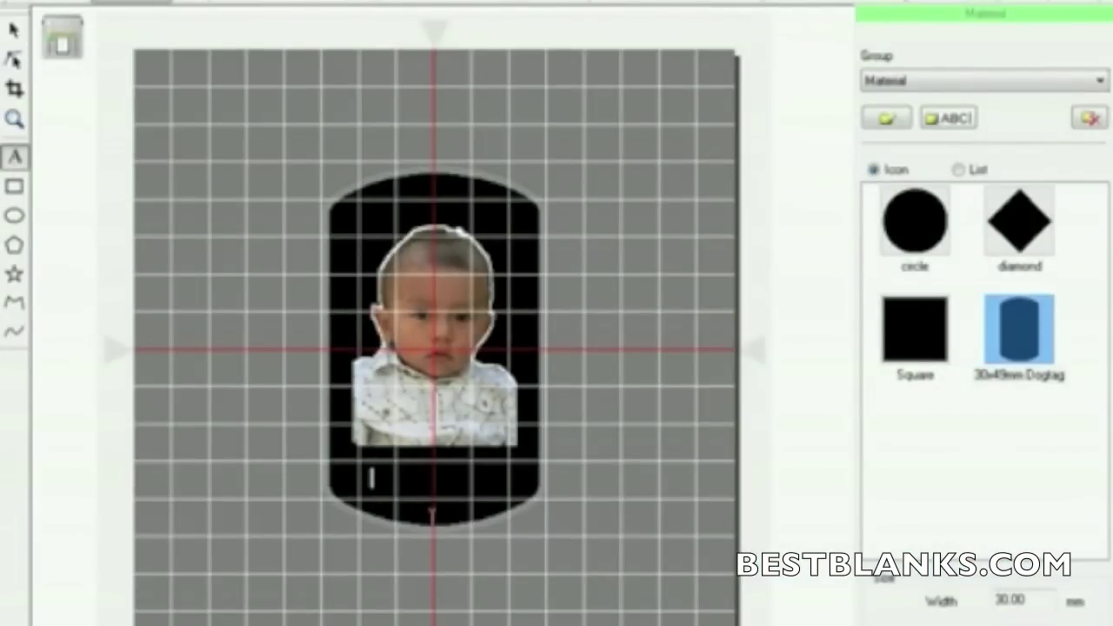
pyautogui.click(371, 478)
pyautogui.write('Dad')
pyautogui.write(' XX')
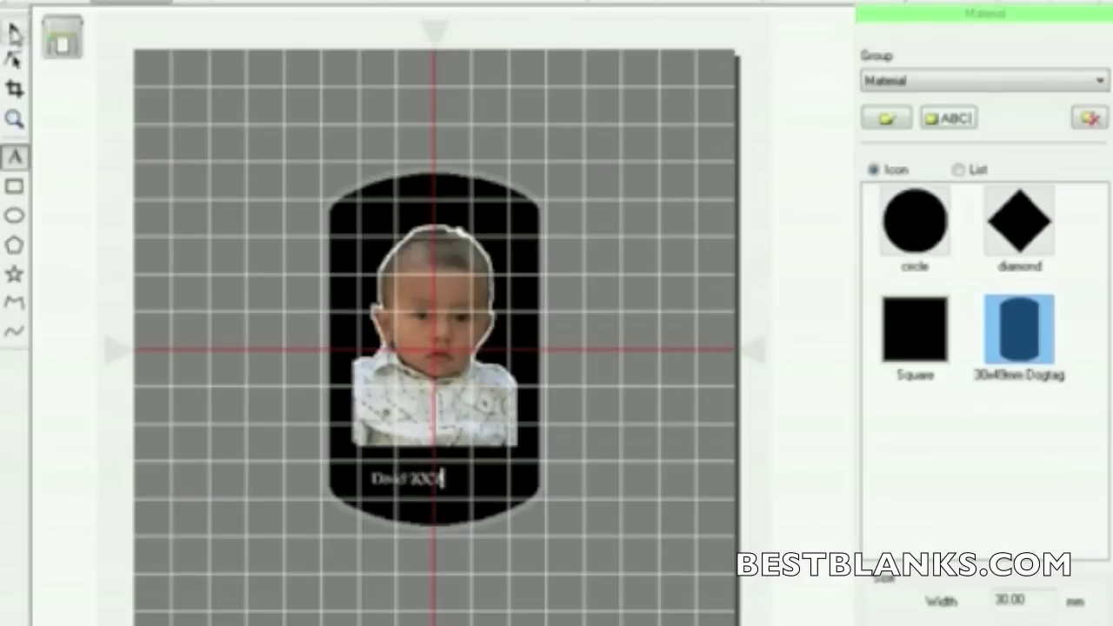
# - Enlarge the text line to about the photo's width and center it beneath the photo
pyautogui.scroll(3, 387, 513)
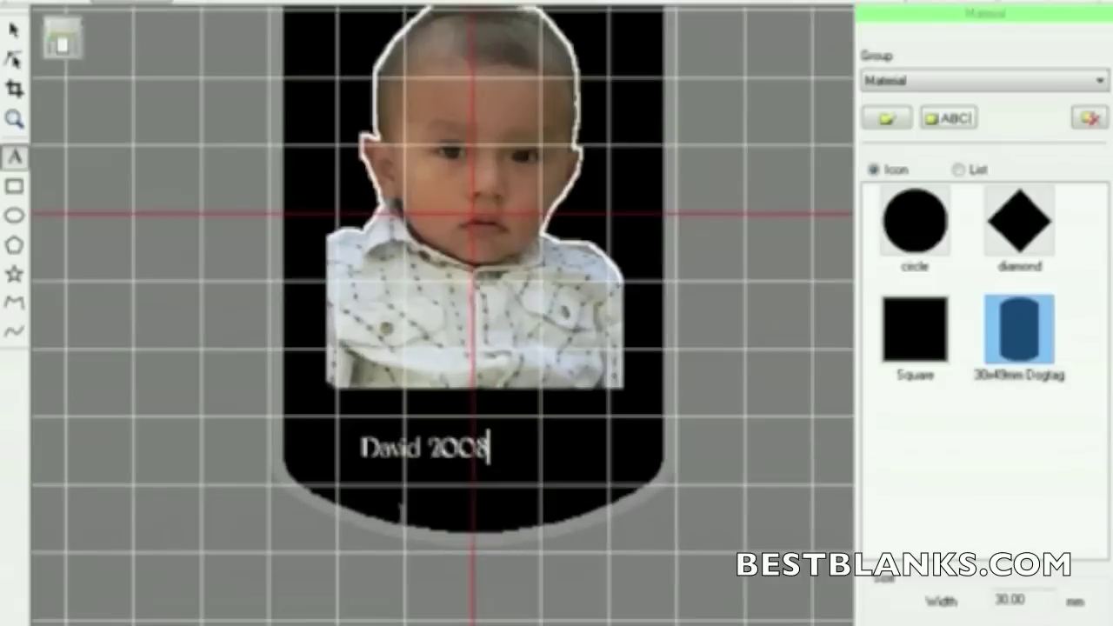
pyautogui.scroll(1, 498, 458)
pyautogui.scroll(1, 489, 450)
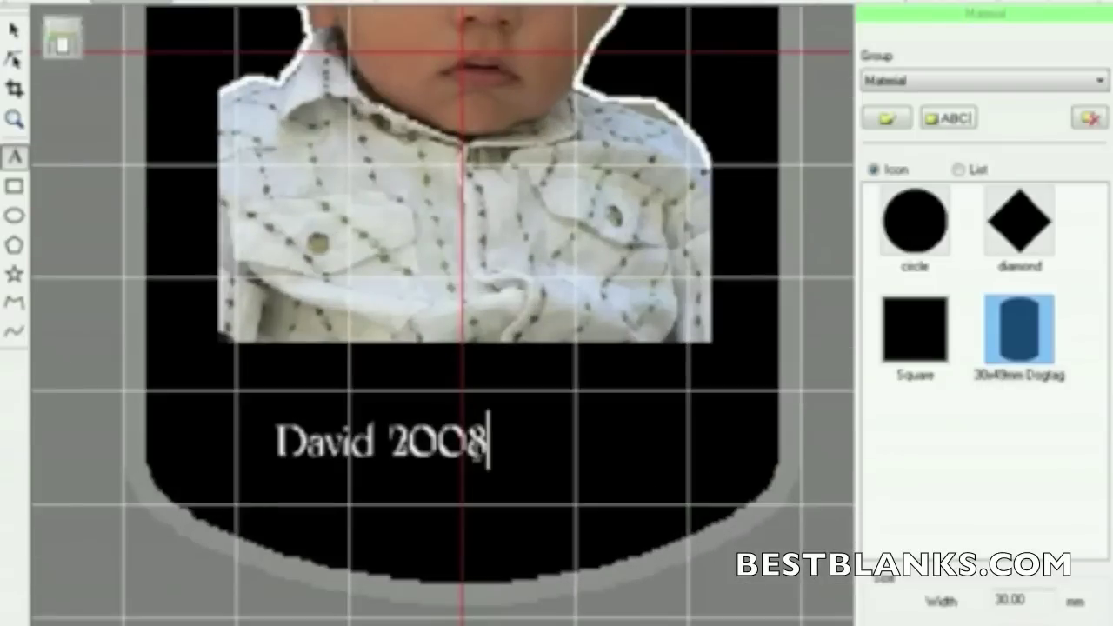
pyautogui.click(13, 31)
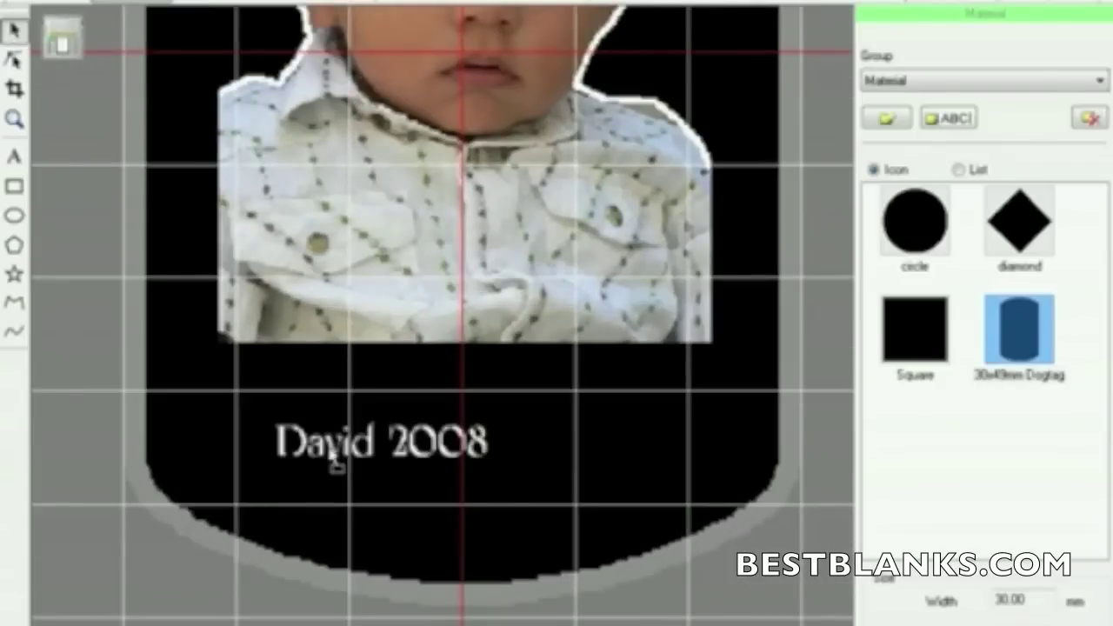
pyautogui.click(366, 455)
pyautogui.moveTo(366, 459); pyautogui.dragTo(312, 393)
pyautogui.moveTo(436, 403); pyautogui.dragTo(702, 544)
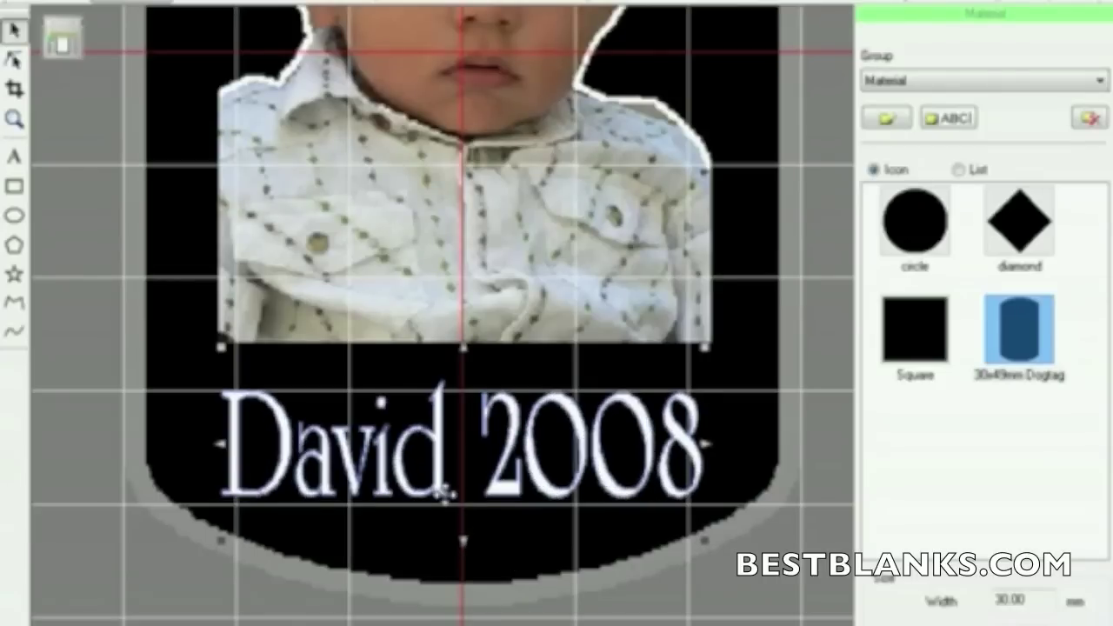
# - Increase the text's boldness slightly in its format properties and apply the change
pyautogui.rightClick(434, 458)
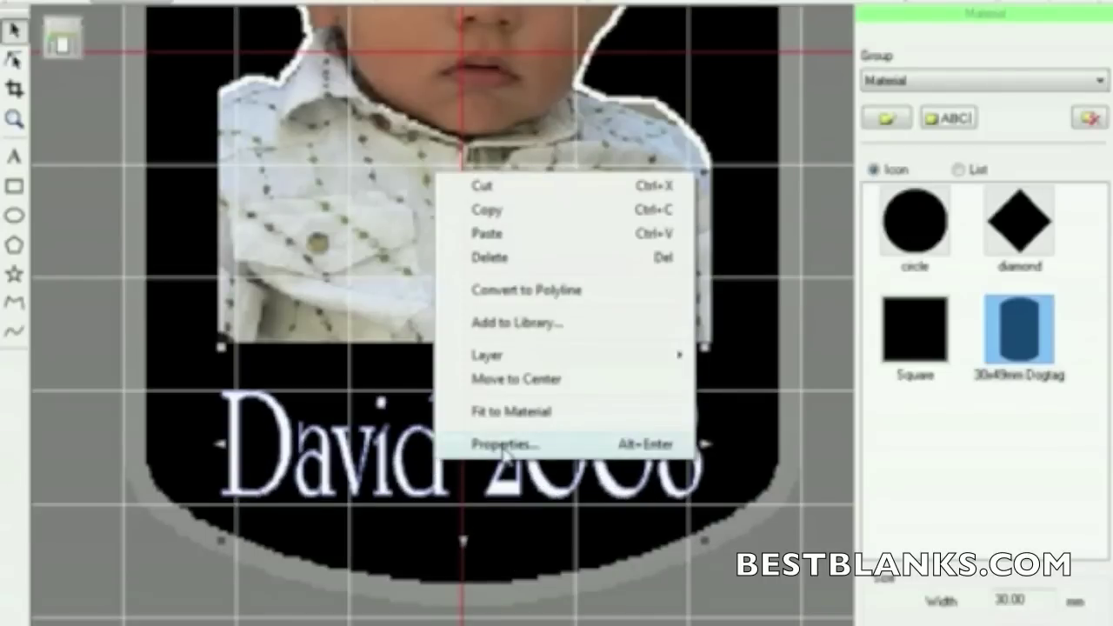
pyautogui.click(505, 445)
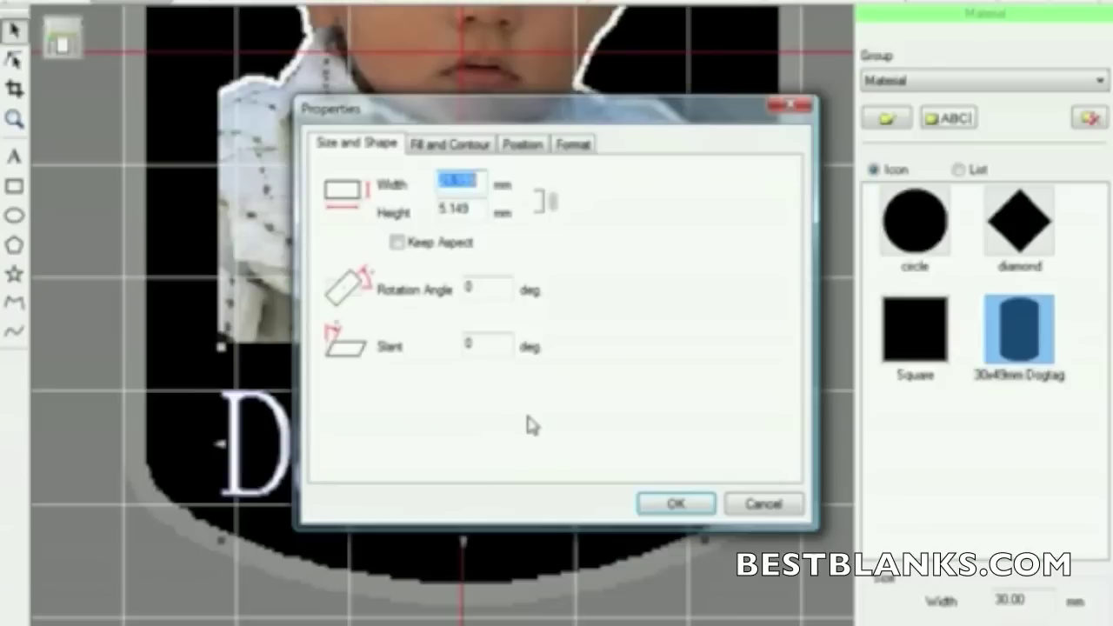
pyautogui.click(571, 145)
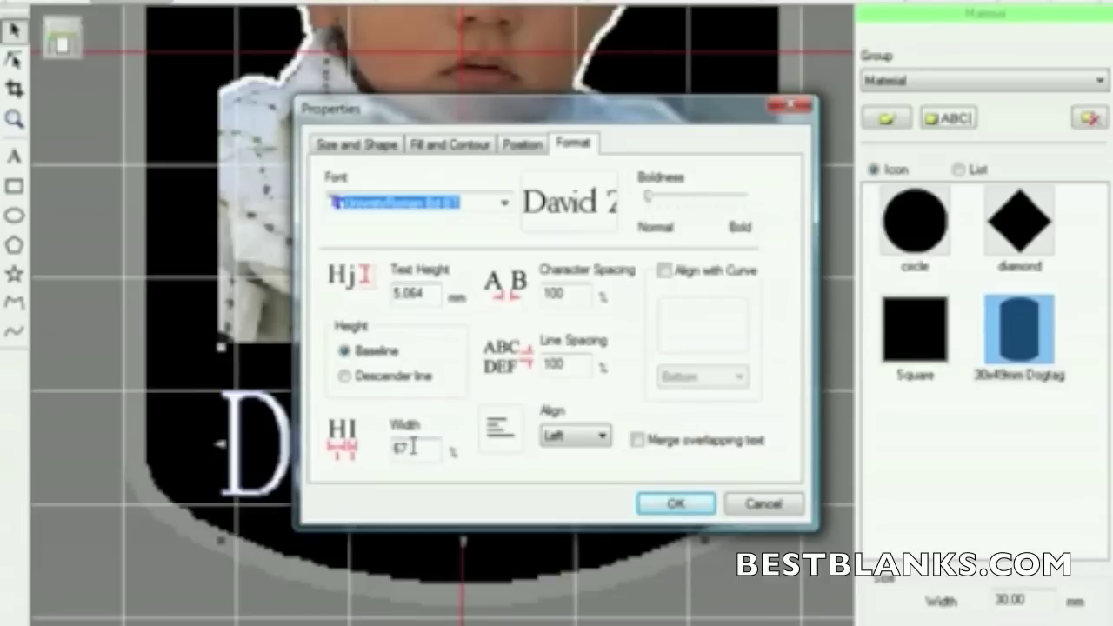
pyautogui.click(557, 435)
pyautogui.click(638, 441)
pyautogui.click(652, 200)
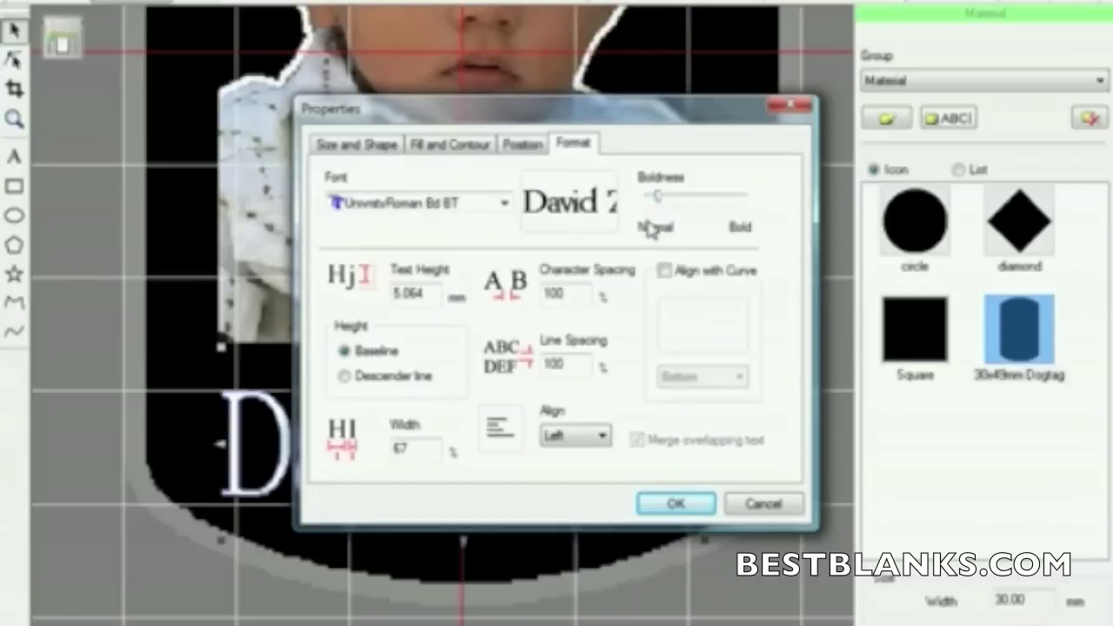
pyautogui.click(675, 501)
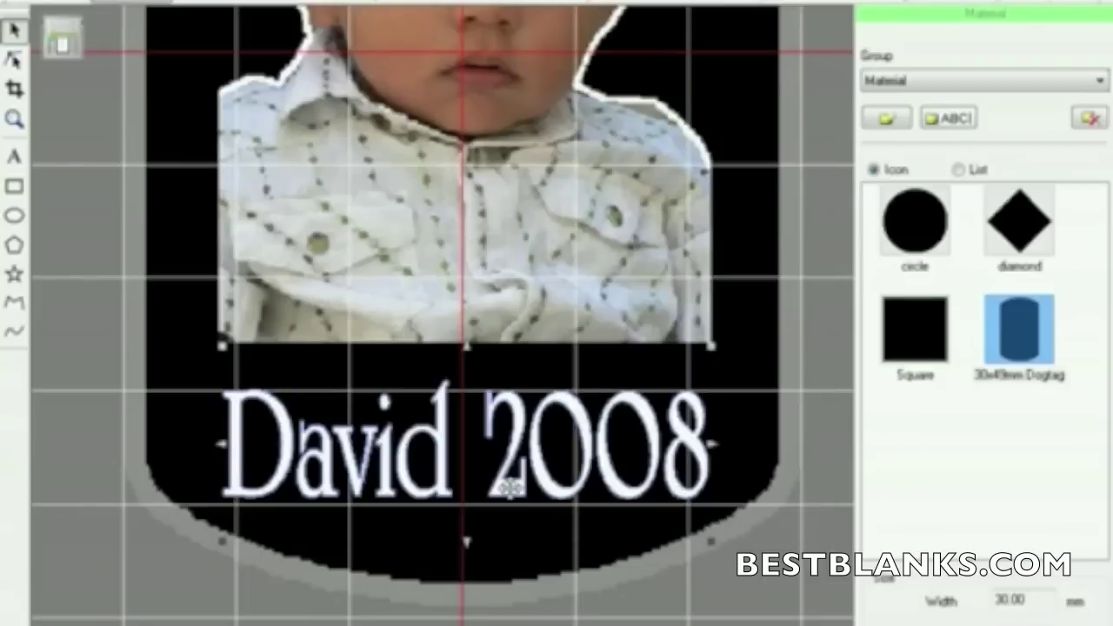
# - Turn off the text's fill and turn on its contour in the Fill and Contour properties
pyautogui.rightClick(508, 483)
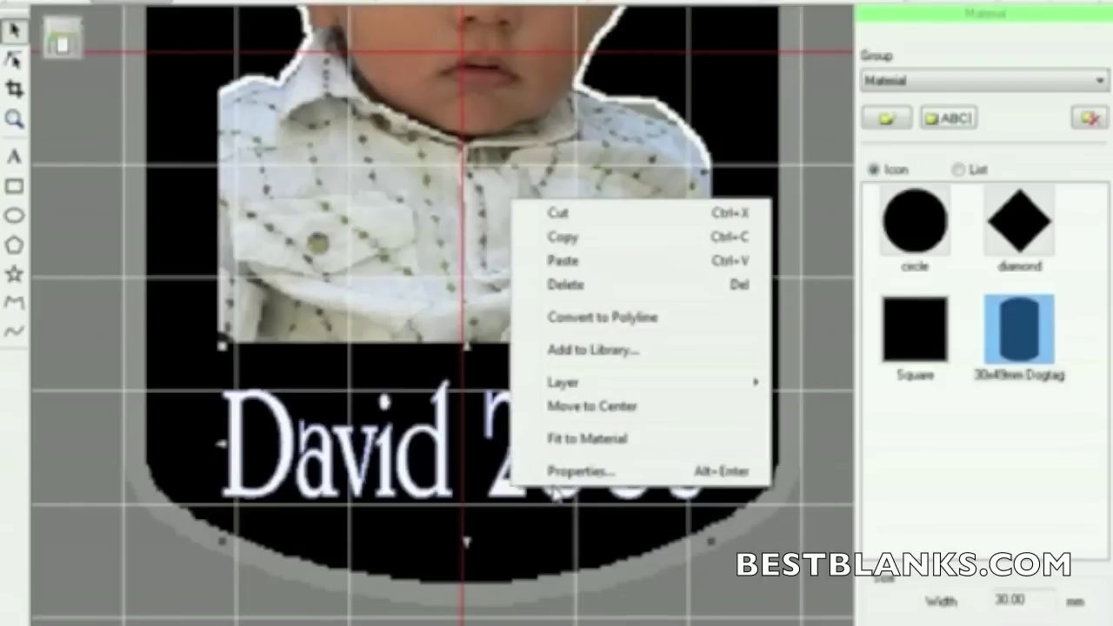
pyautogui.click(580, 477)
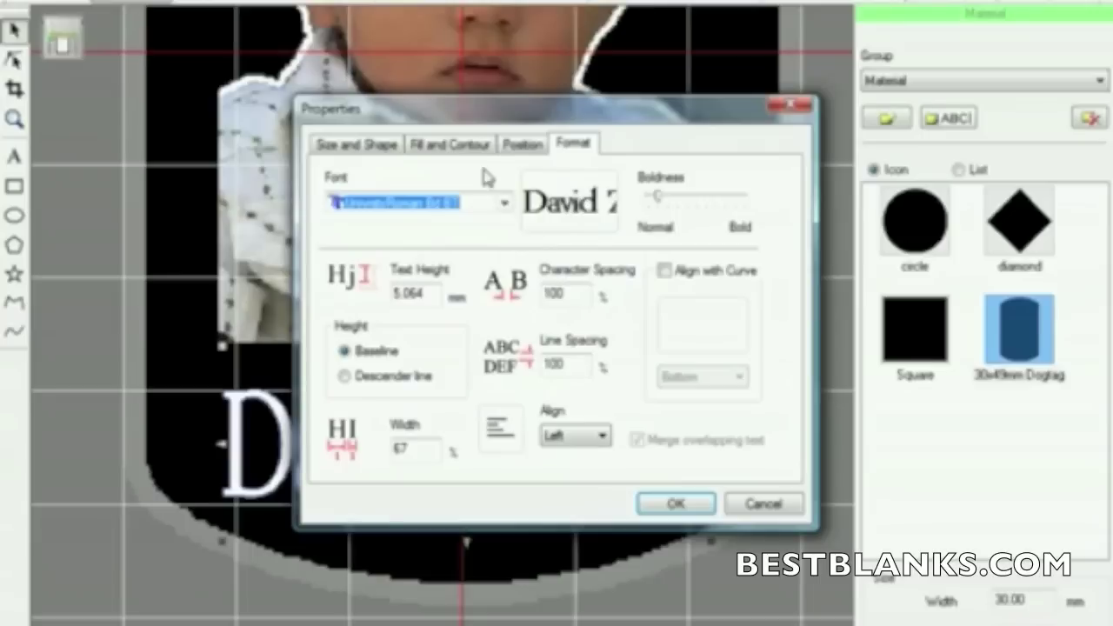
pyautogui.click(447, 146)
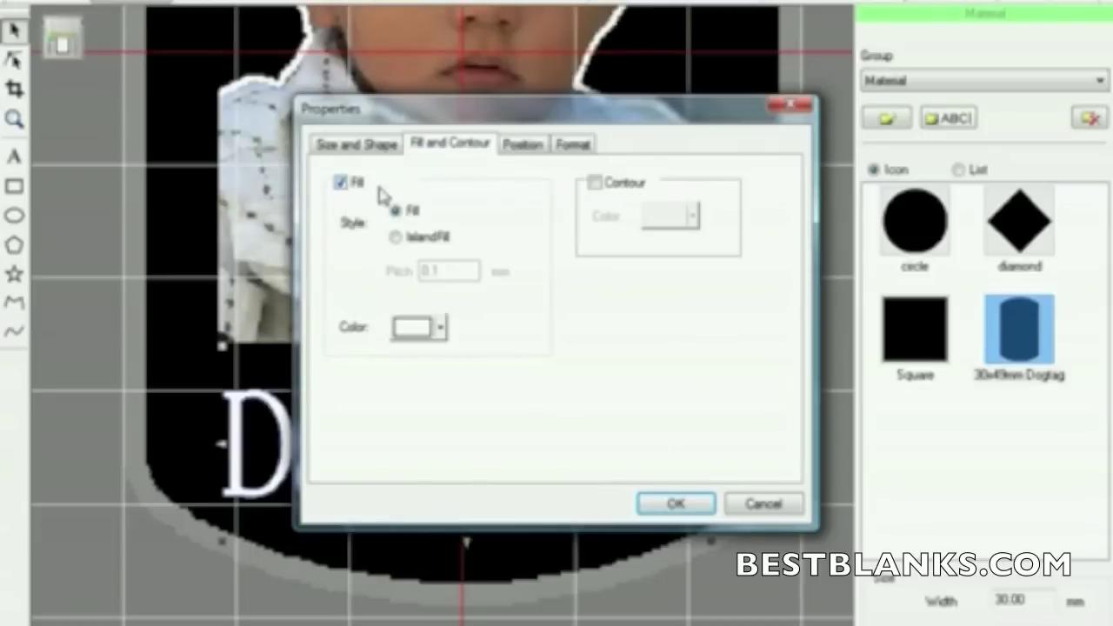
pyautogui.click(654, 505)
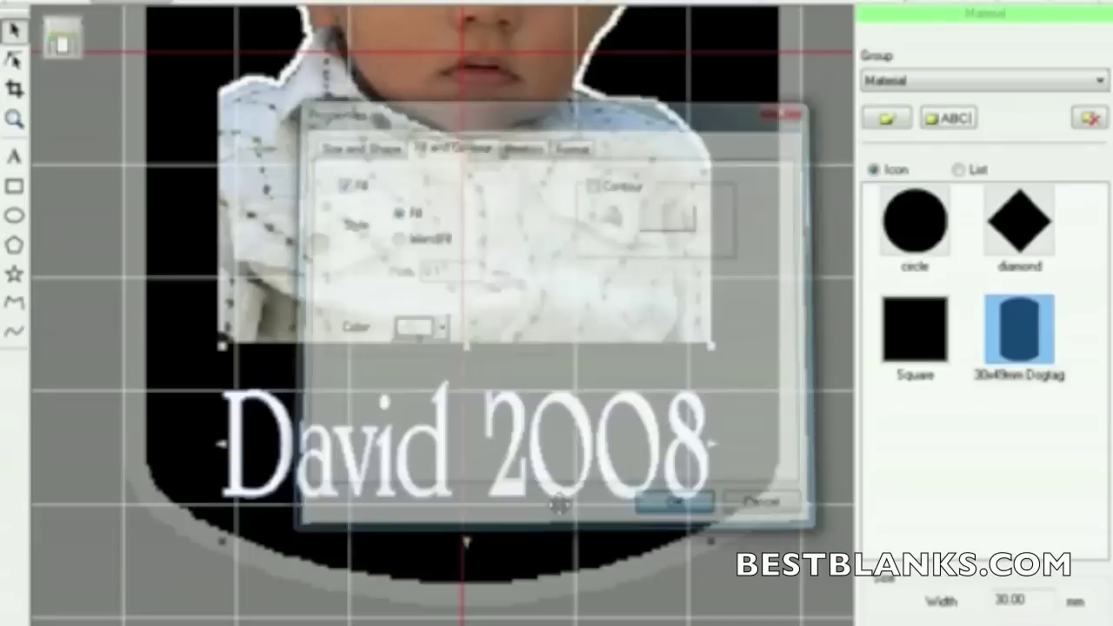
pyautogui.scroll(1, 518, 495)
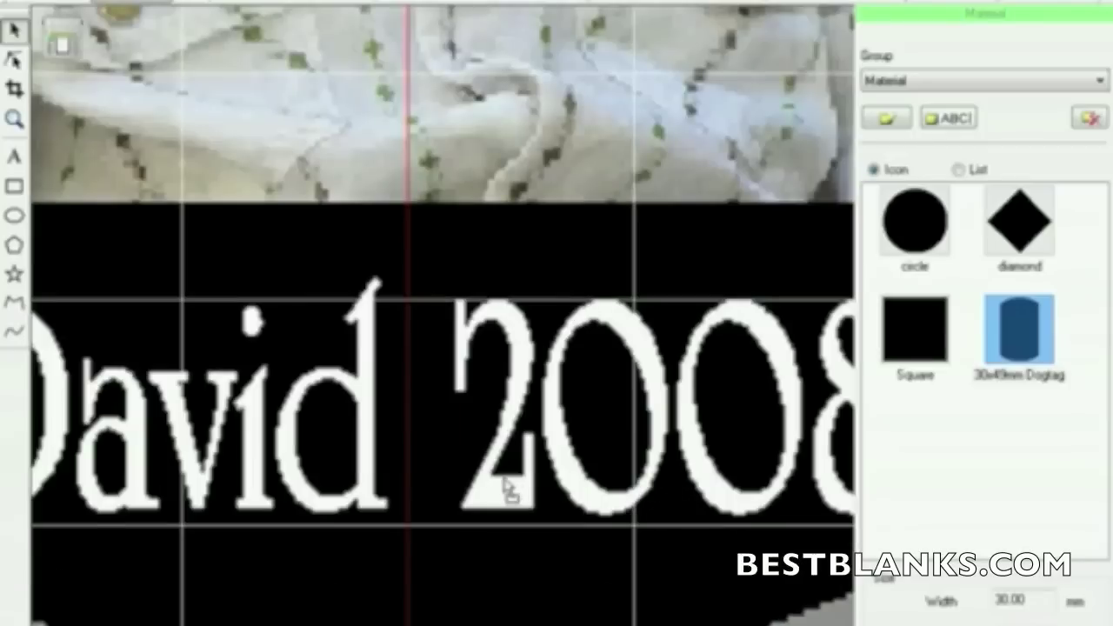
pyautogui.scroll(1, 504, 491)
pyautogui.scroll(1, 504, 491)
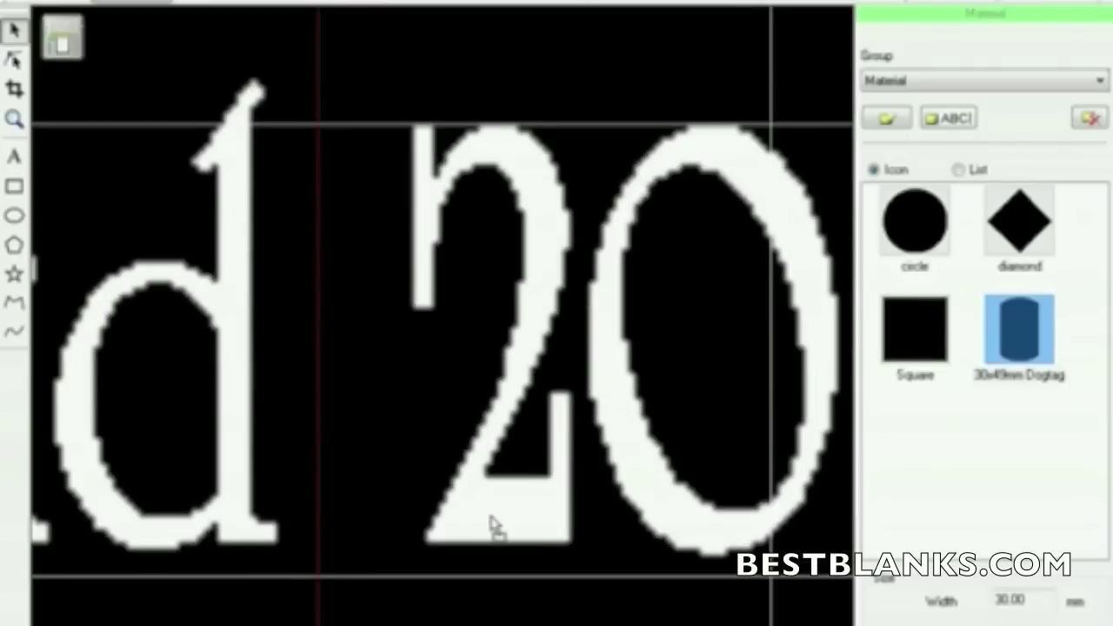
pyautogui.rightClick(490, 515)
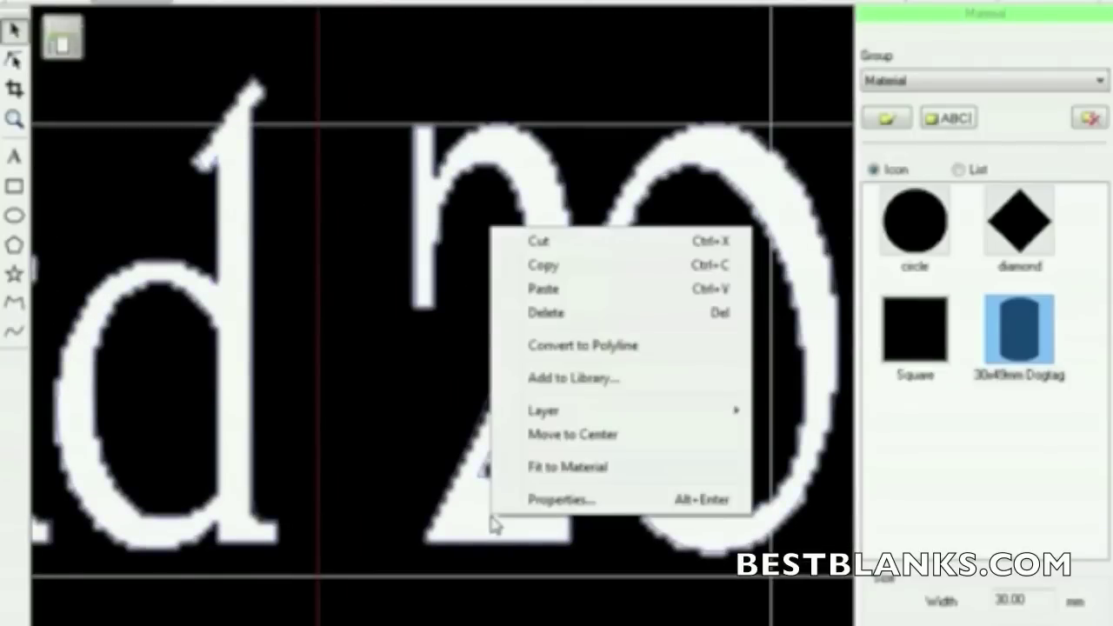
pyautogui.click(561, 500)
pyautogui.click(340, 183)
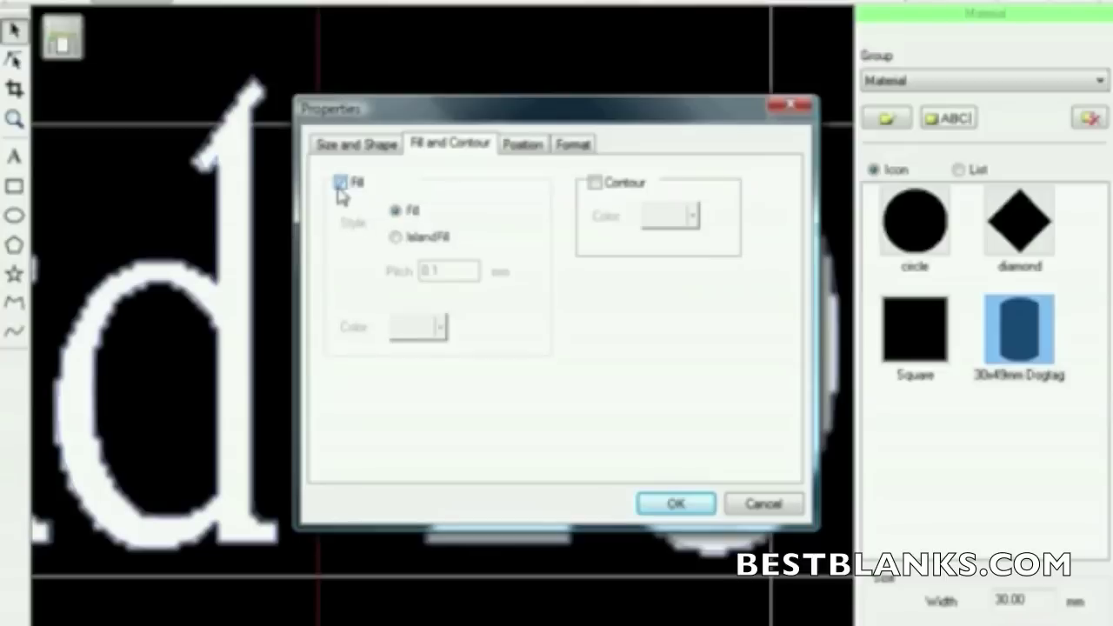
pyautogui.click(595, 184)
pyautogui.click(676, 503)
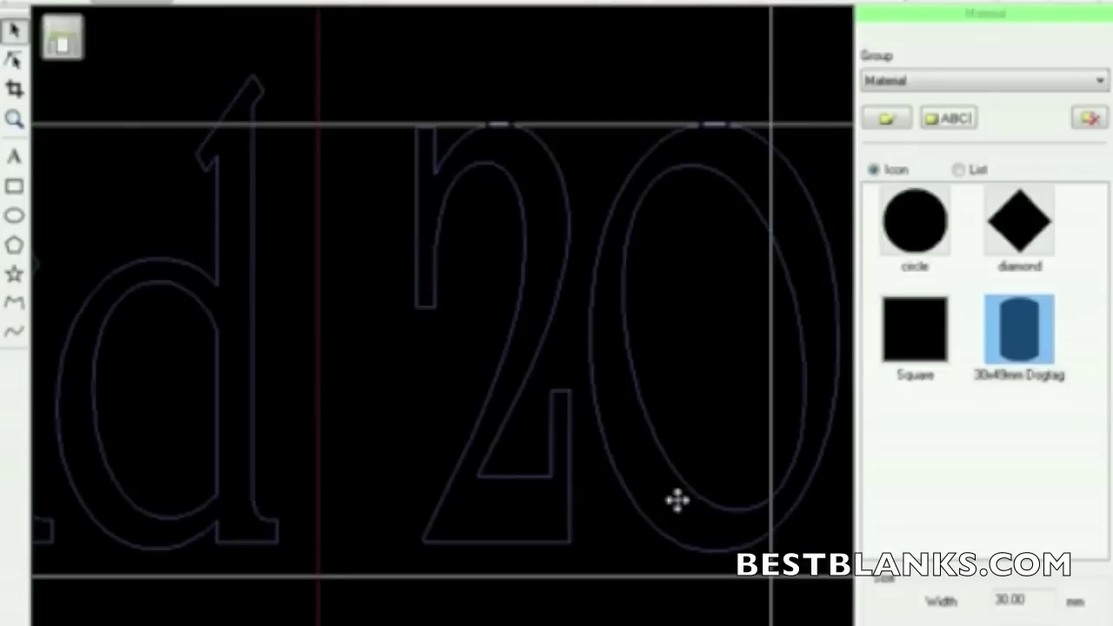
pyautogui.click(599, 587)
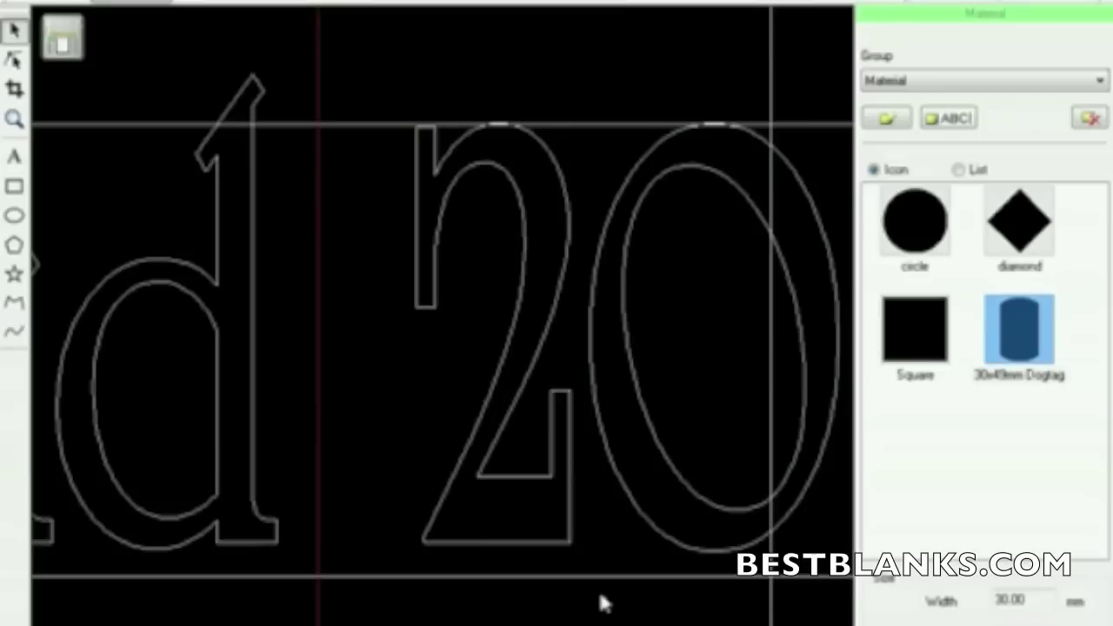
# - Turn the text's fill back on while keeping the contour enabled
pyautogui.click(509, 477)
pyautogui.rightClick(509, 477)
pyautogui.click(557, 460)
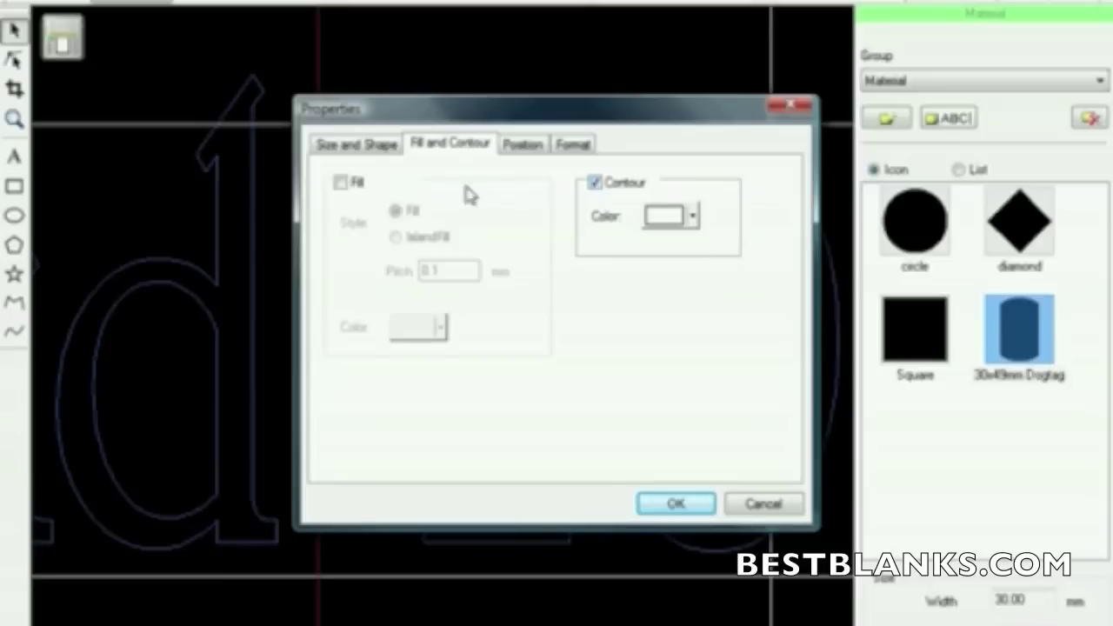
pyautogui.click(340, 183)
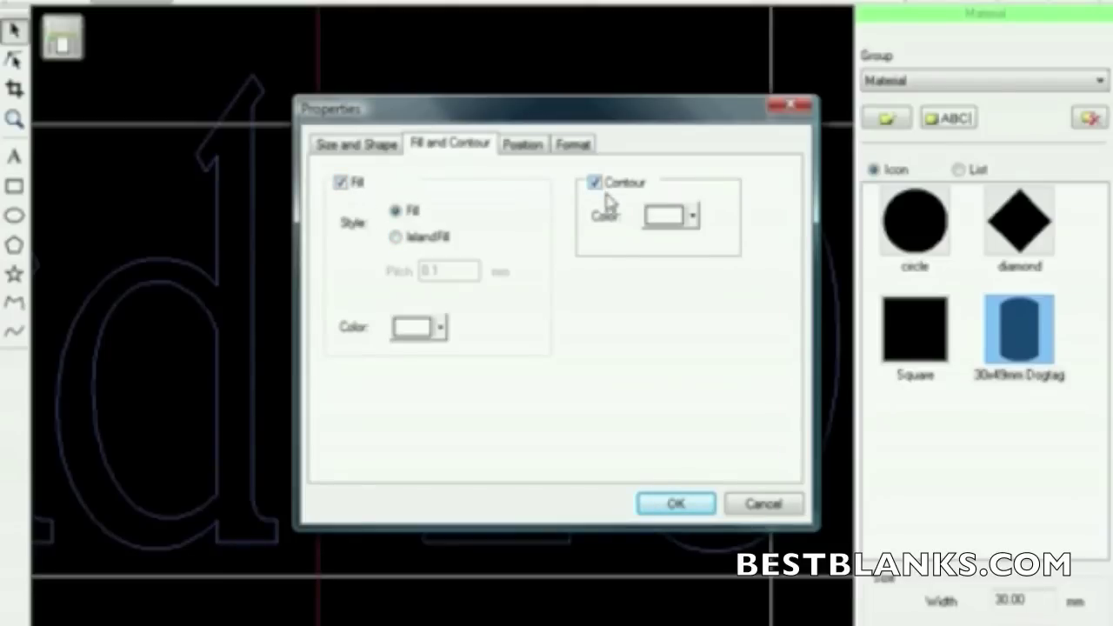
pyautogui.click(676, 506)
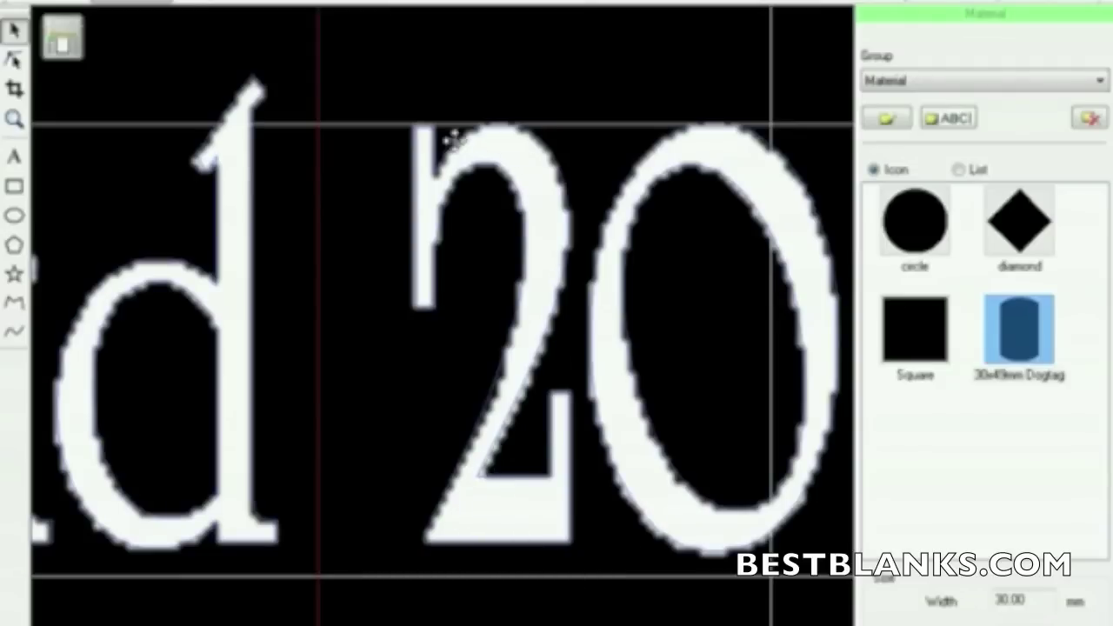
# - Switch the text line's fill style to Island Fill with a 0.1 mm pitch and apply it
pyautogui.rightClick(492, 466)
pyautogui.click(557, 452)
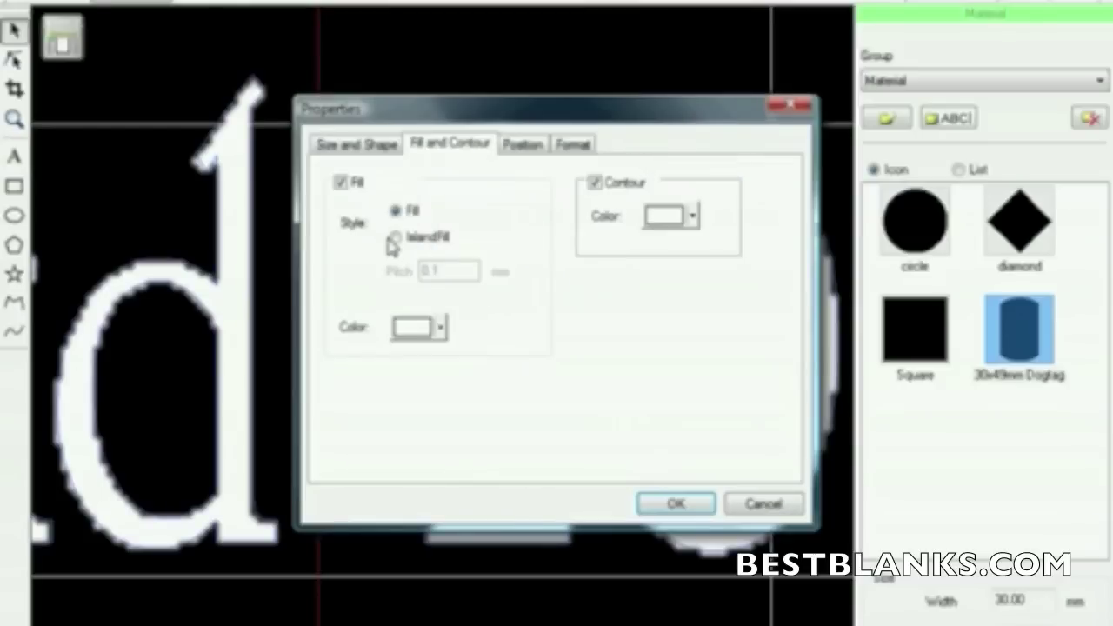
pyautogui.click(344, 189)
pyautogui.click(396, 237)
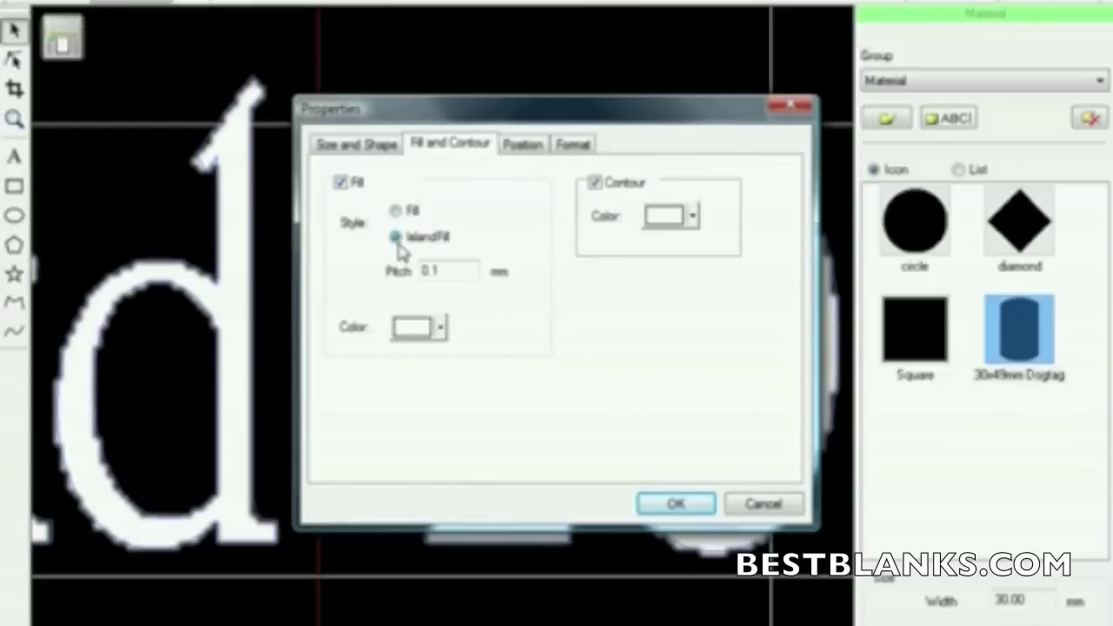
pyautogui.click(671, 508)
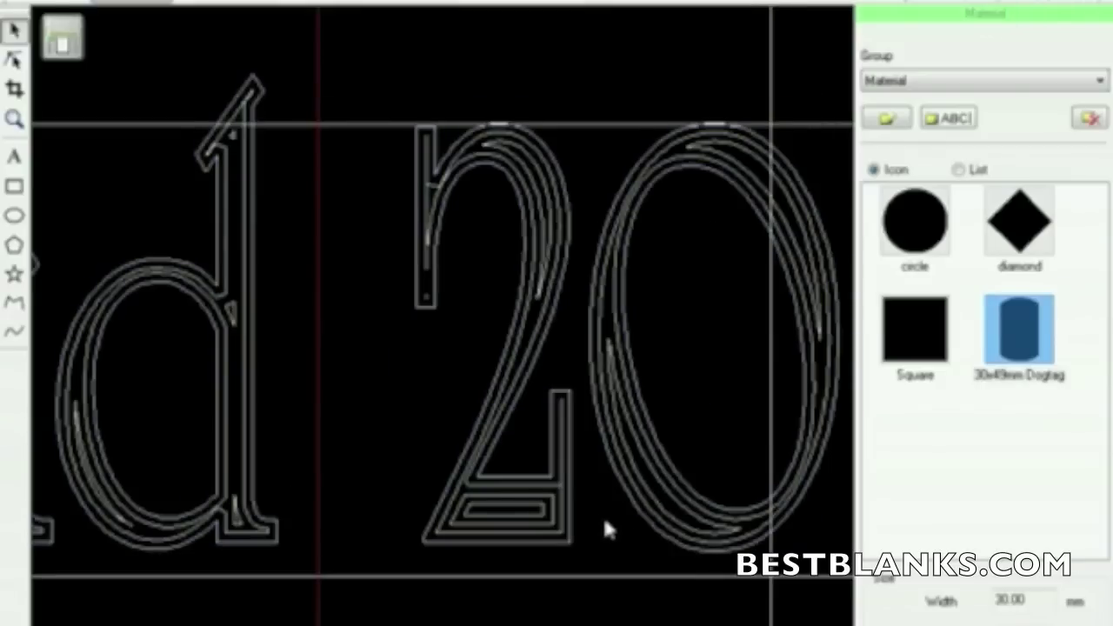
pyautogui.scroll(-3, 606, 530)
pyautogui.scroll(-4, 604, 525)
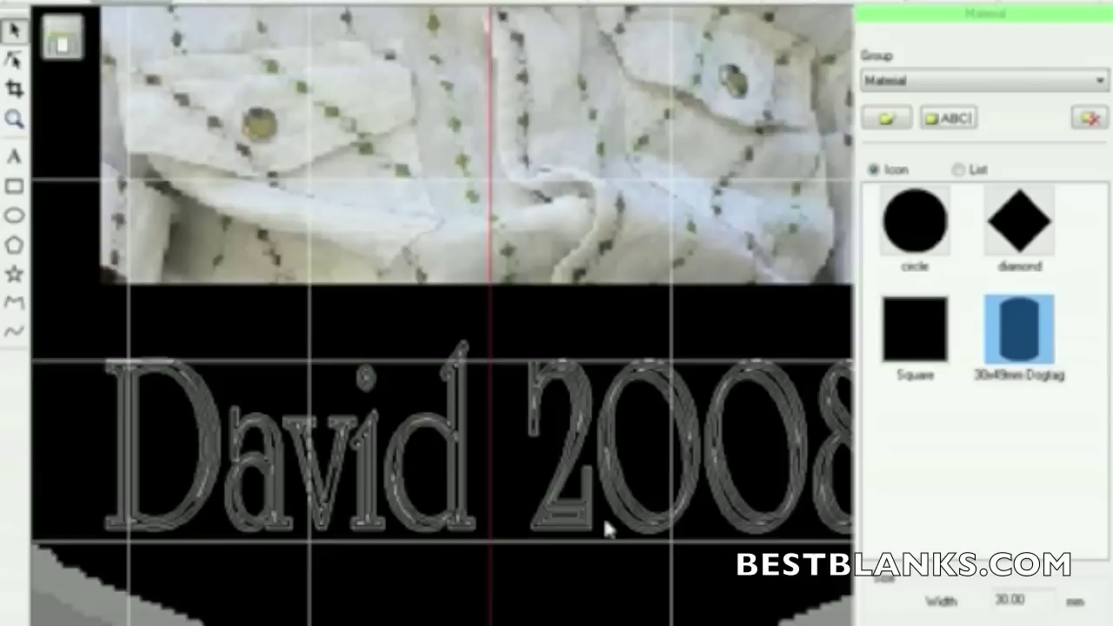
pyautogui.scroll(-2, 606, 529)
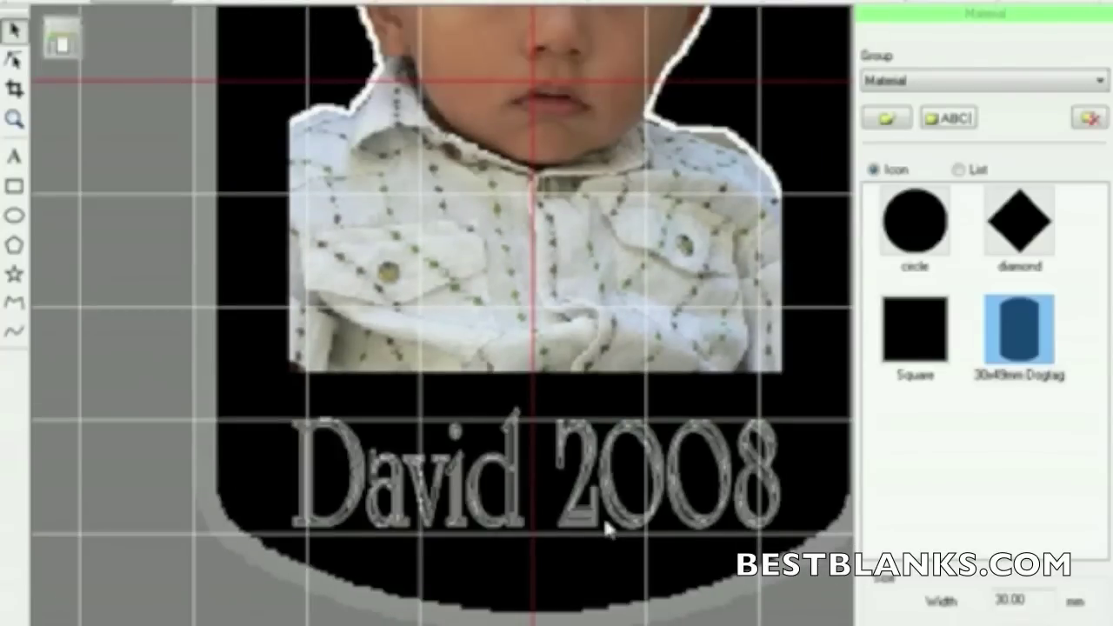
# - Return the text line to the solid Fill style in its Fill and Contour properties
pyautogui.scroll(5, 605, 525)
pyautogui.click(555, 423)
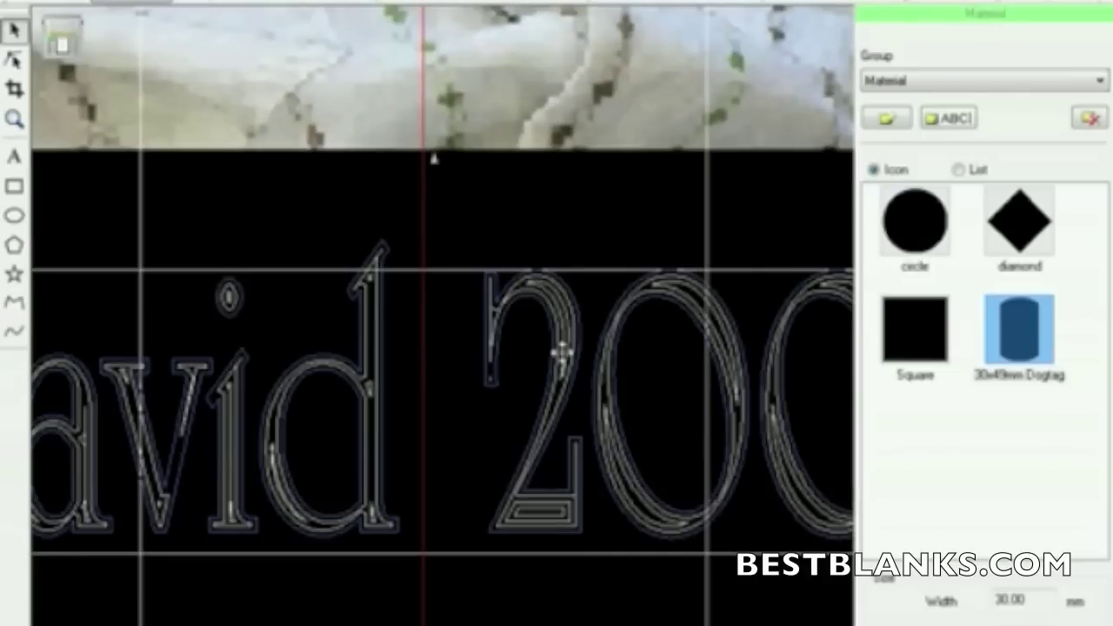
pyautogui.rightClick(562, 352)
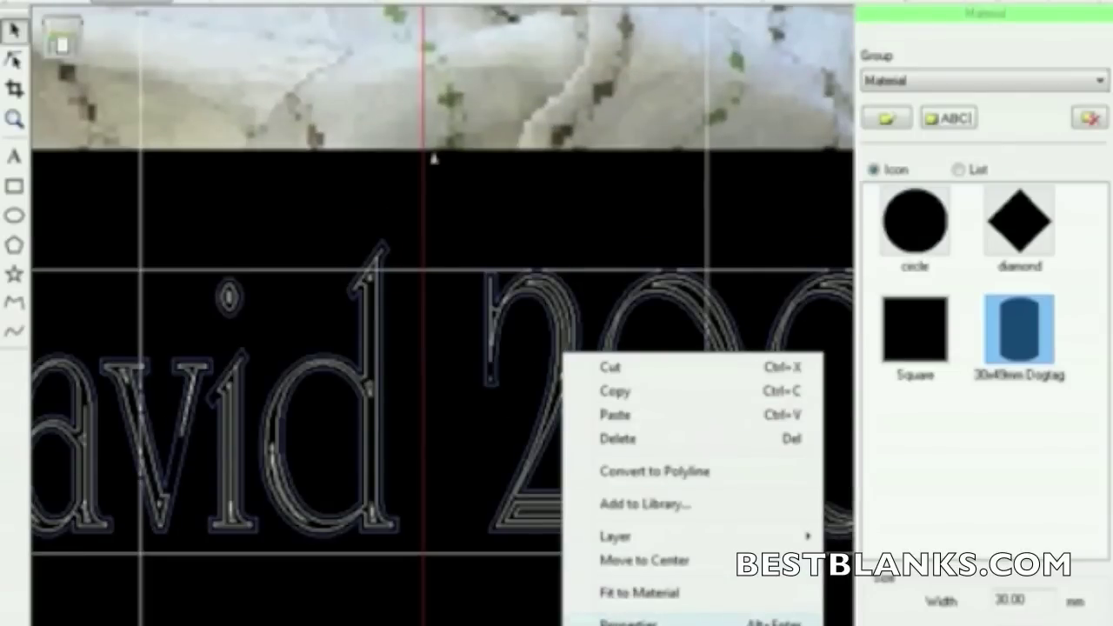
pyautogui.click(626, 619)
pyautogui.click(396, 211)
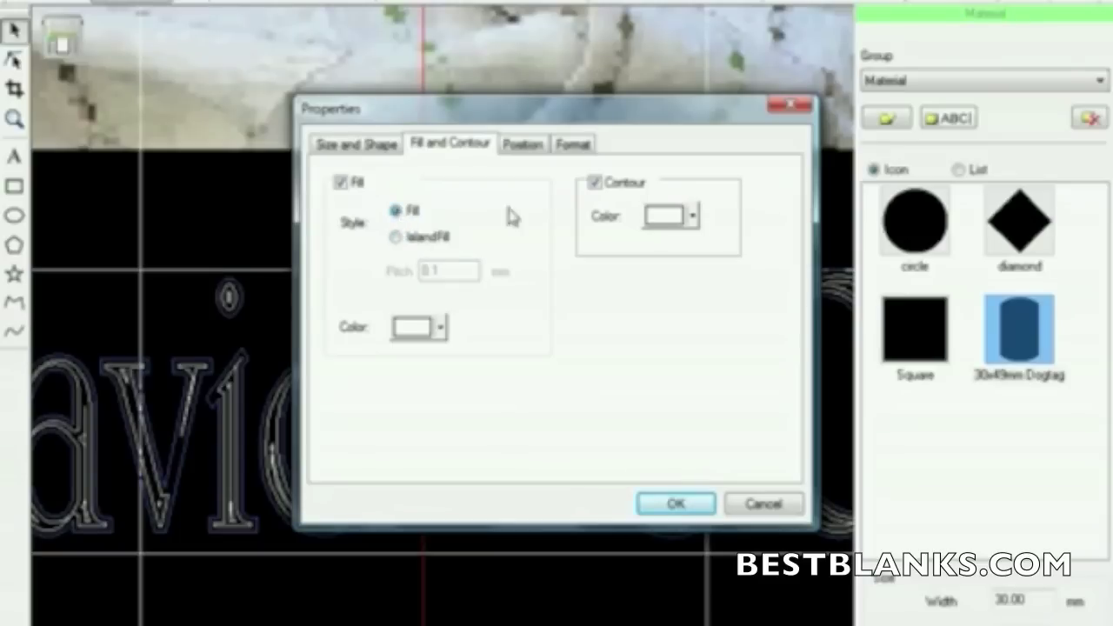
pyautogui.click(676, 505)
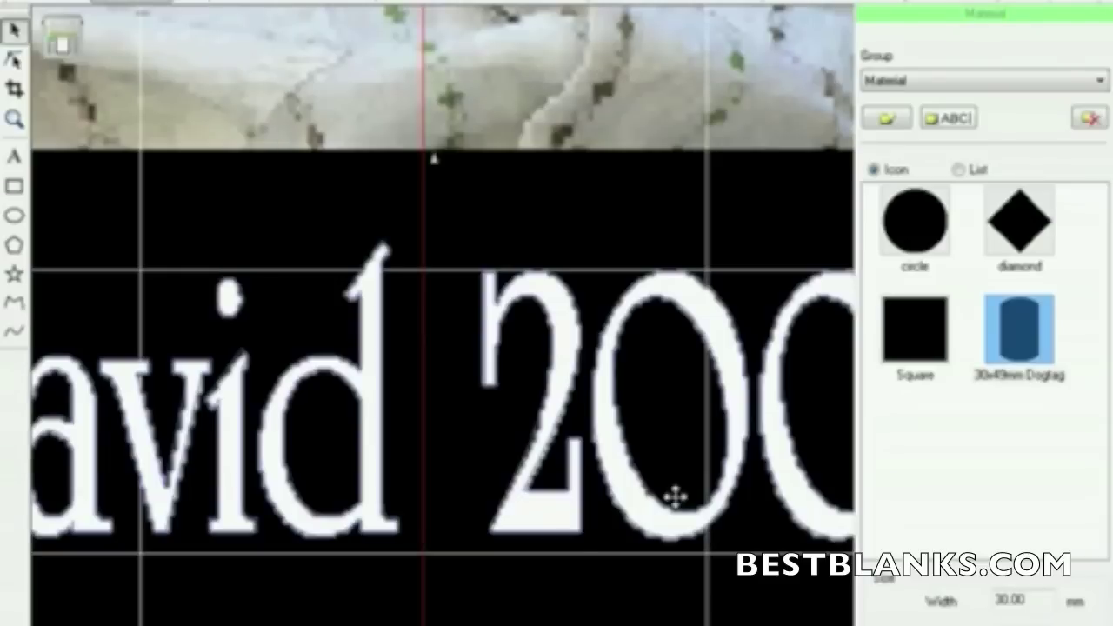
pyautogui.scroll(-4, 555, 574)
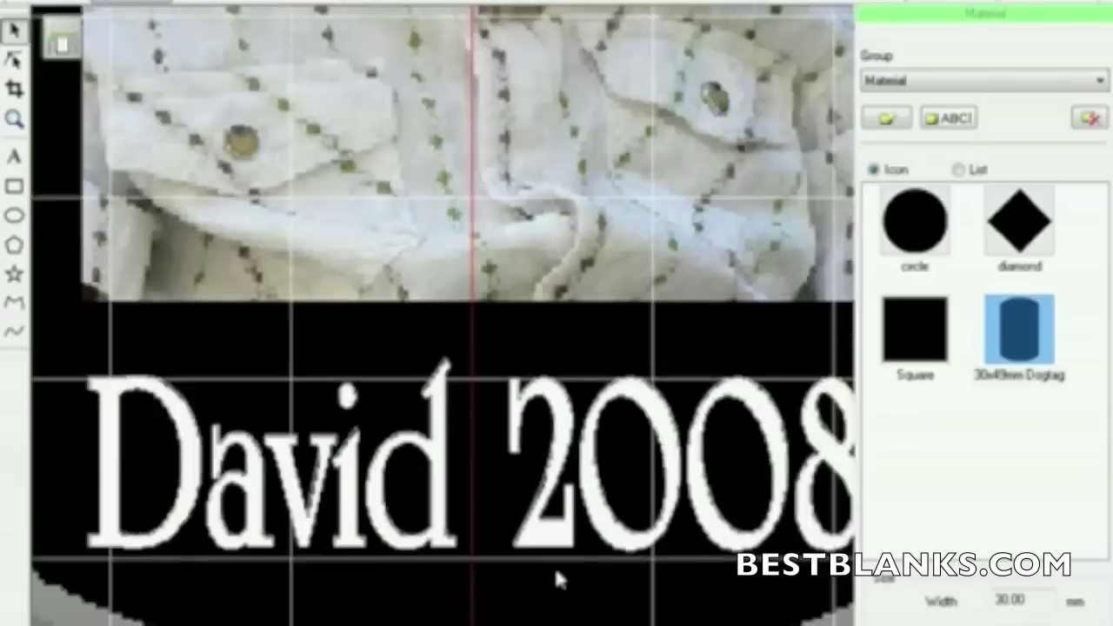
pyautogui.scroll(-1, 650, 365)
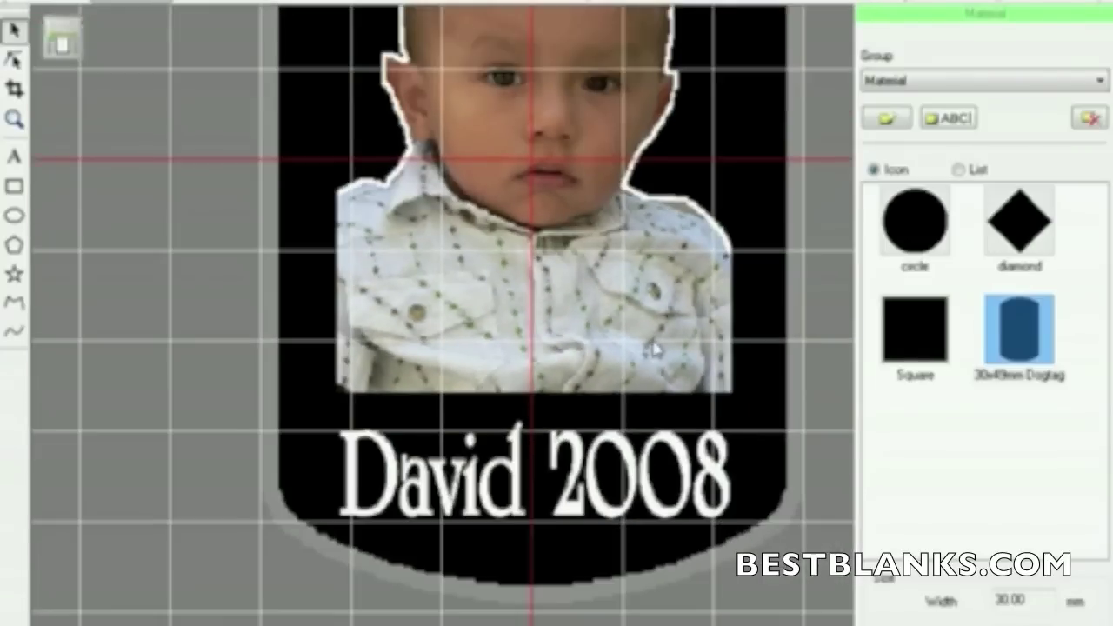
pyautogui.scroll(-1, 660, 96)
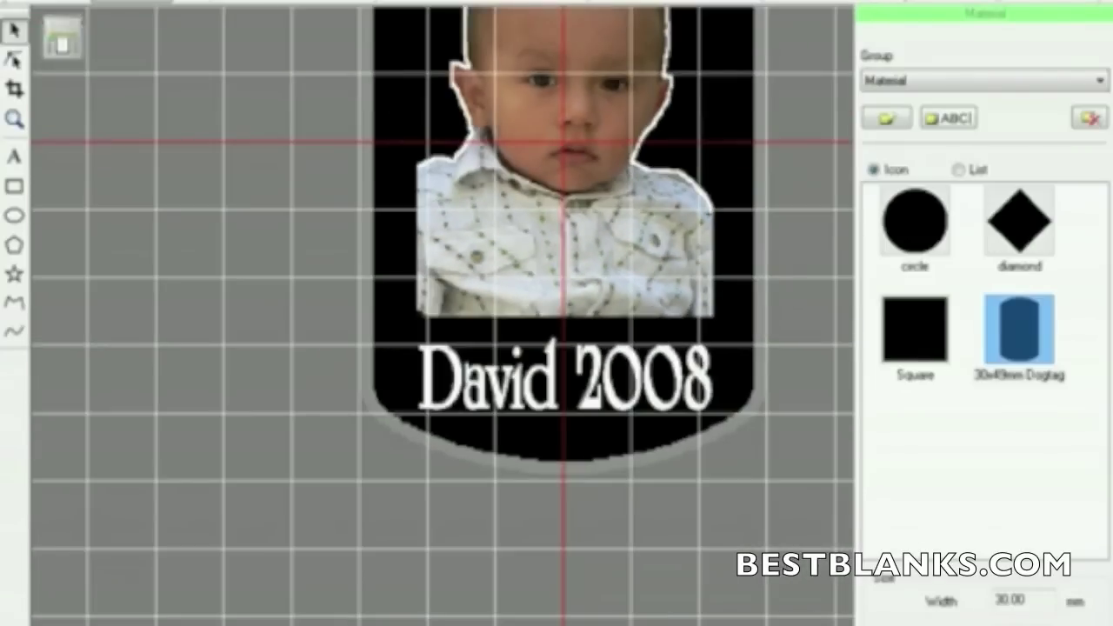
# - Draw a rectangular frame around the child's photo, matching its width and reaching from its bottom edge to just above the head
pyautogui.click(91, 1)
pyautogui.click(117, 7)
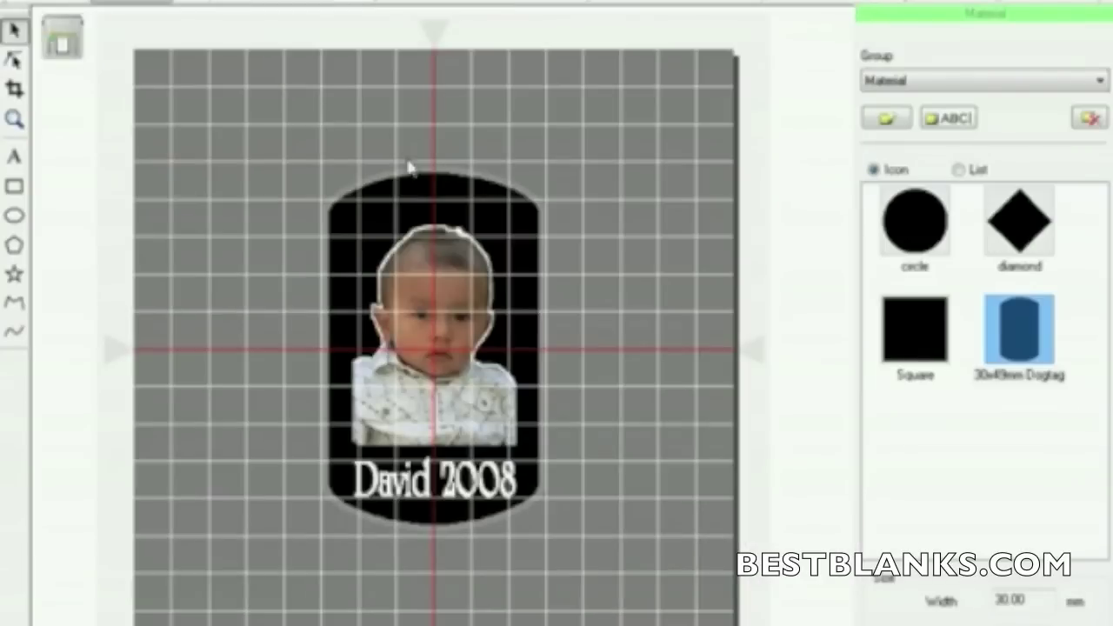
pyautogui.scroll(3, 407, 365)
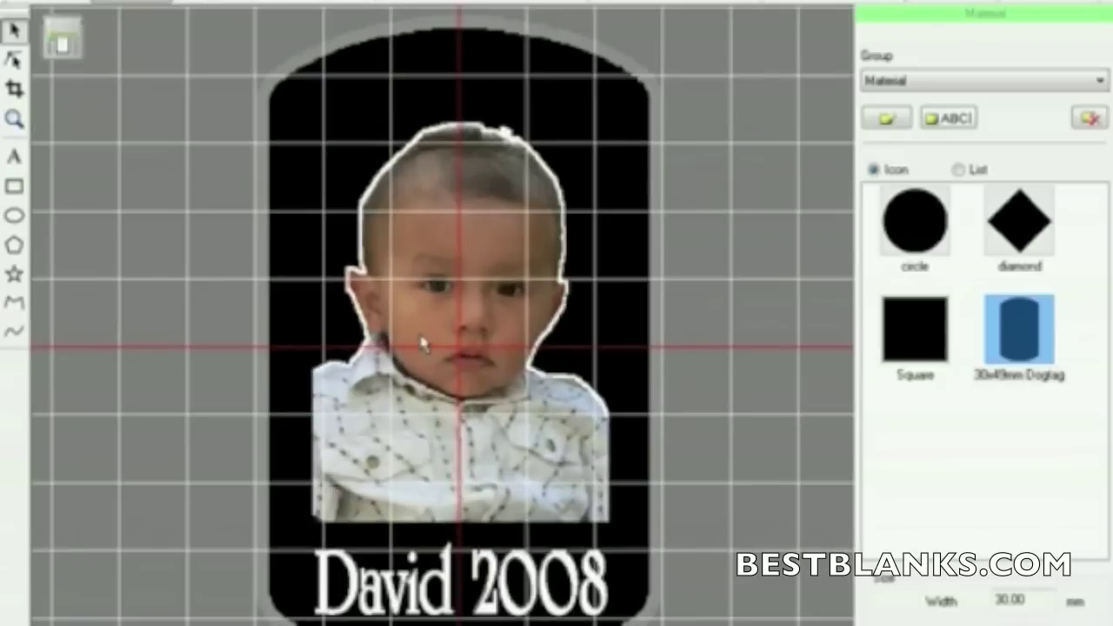
pyautogui.scroll(1, 447, 342)
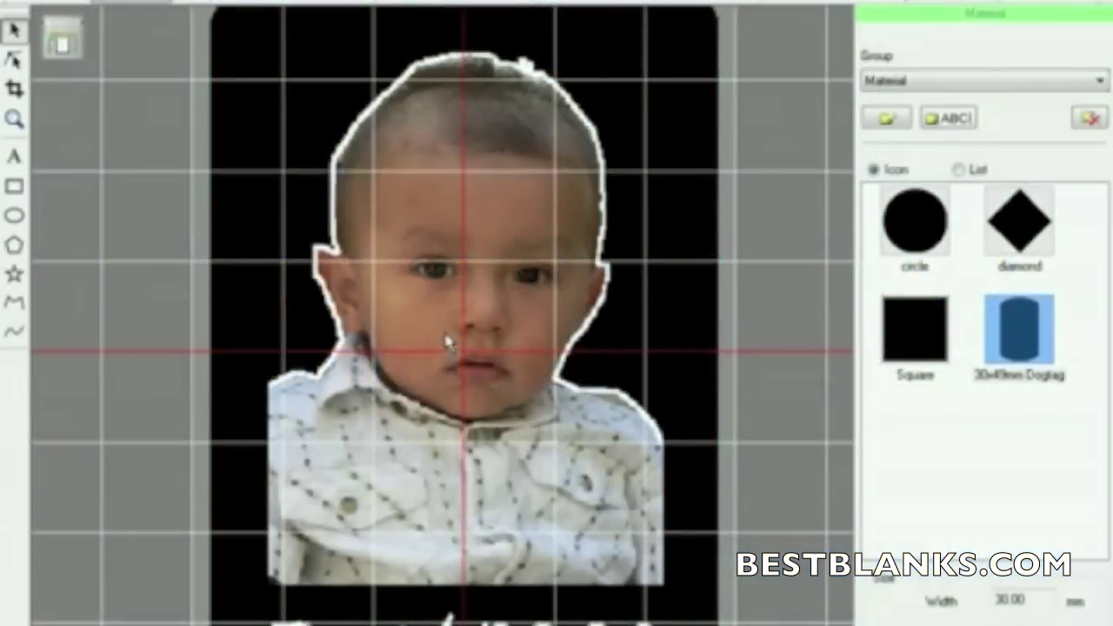
pyautogui.click(14, 187)
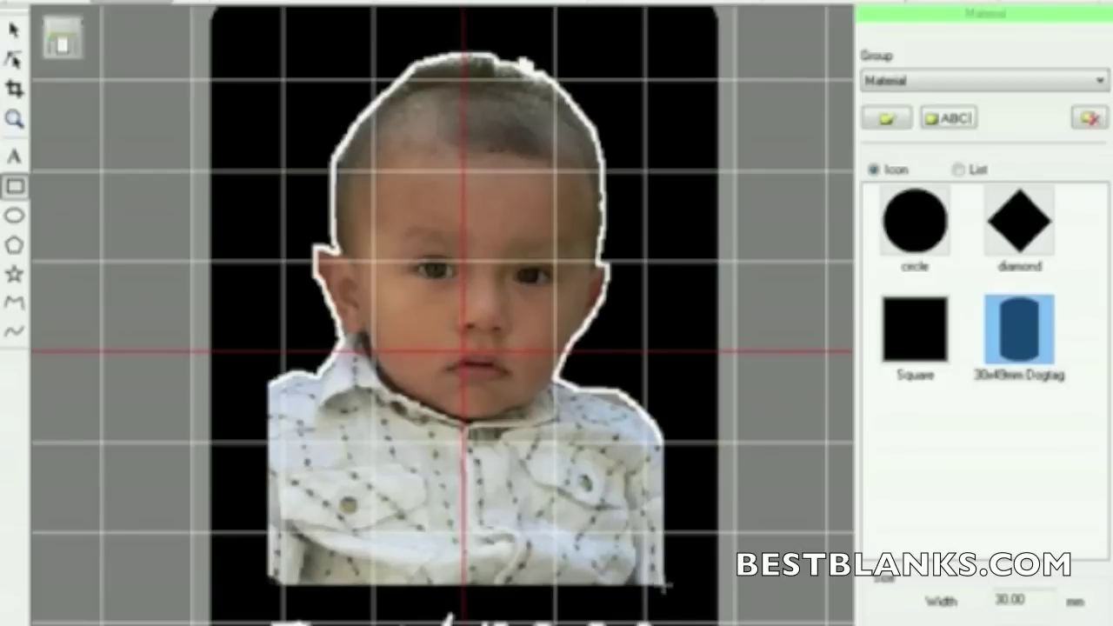
pyautogui.moveTo(665, 586); pyautogui.dragTo(265, 37)
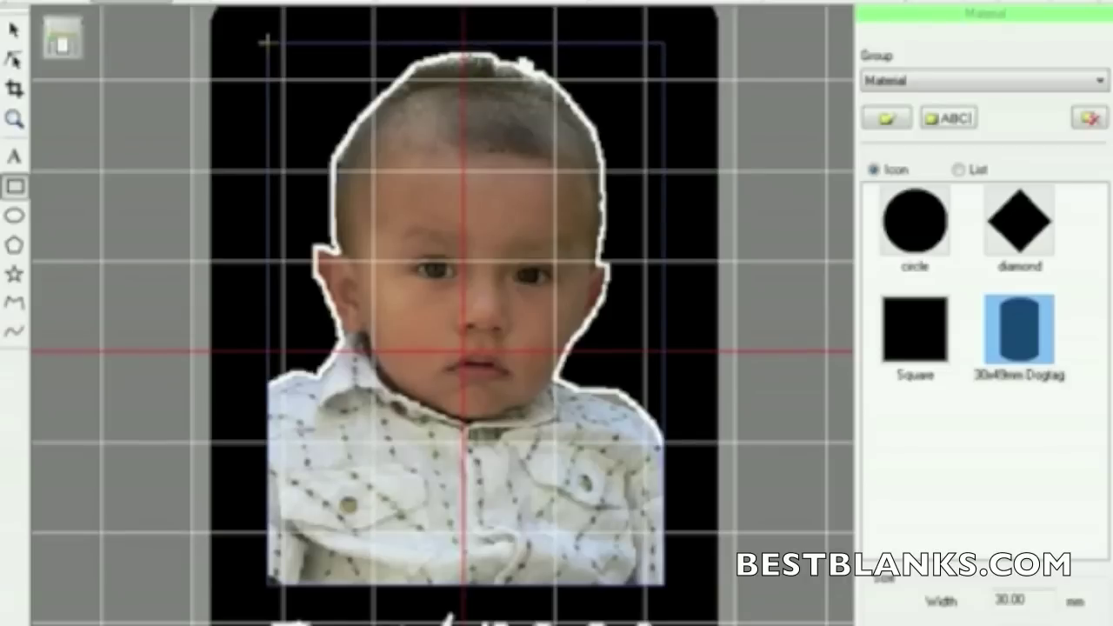
pyautogui.click(267, 42)
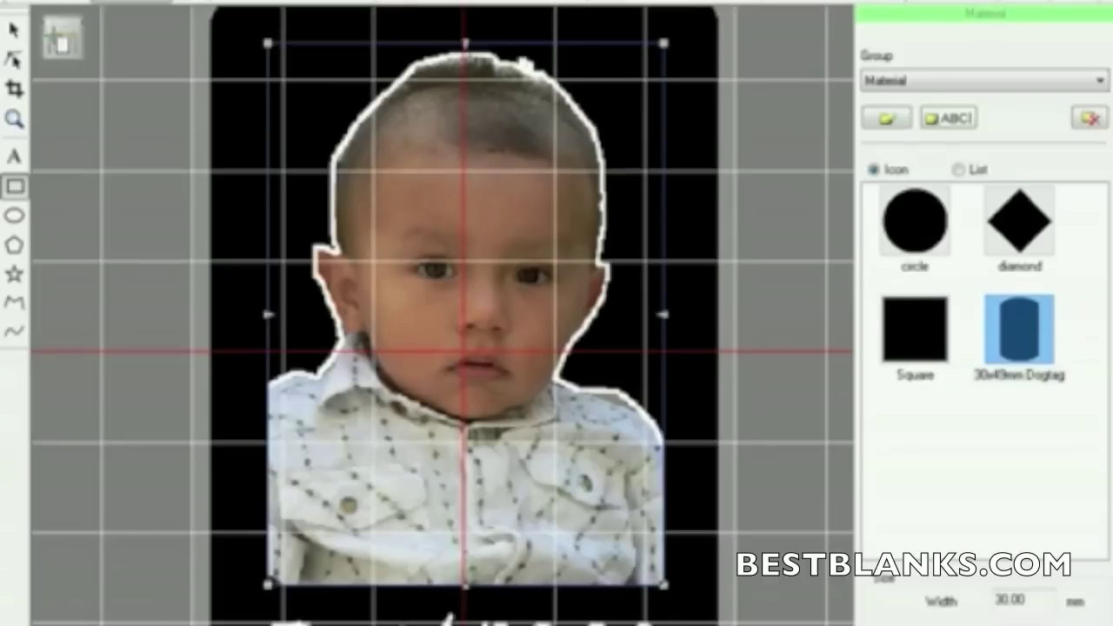
pyautogui.click(14, 28)
# - Open the engraving preview of the dog tag design and show the photo in it
pyautogui.click(119, 6)
pyautogui.click(195, 83)
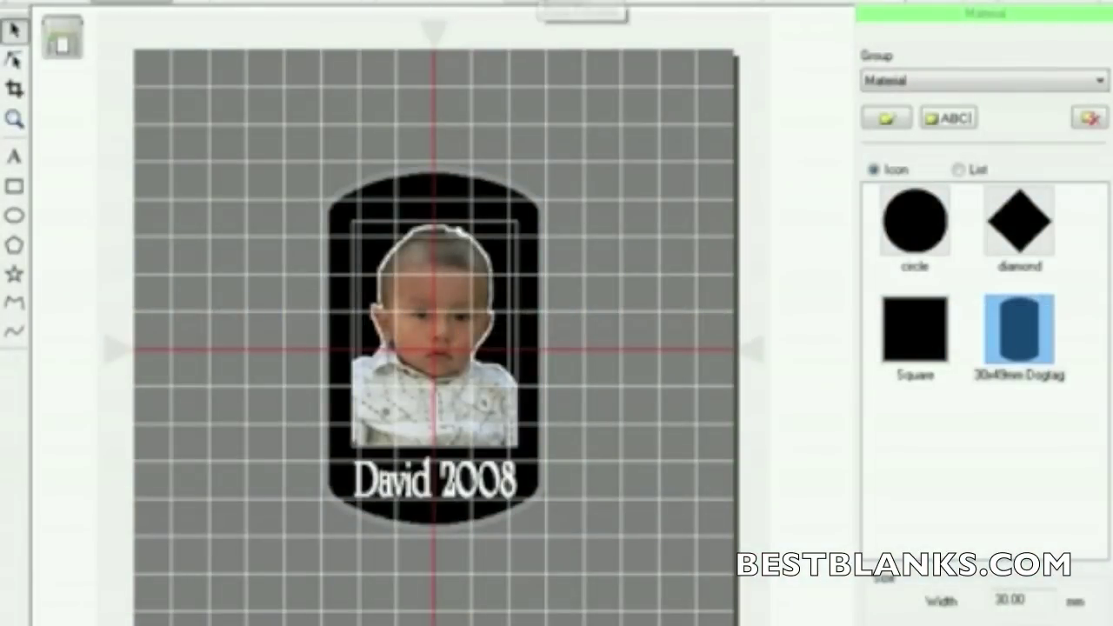
pyautogui.click(521, 3)
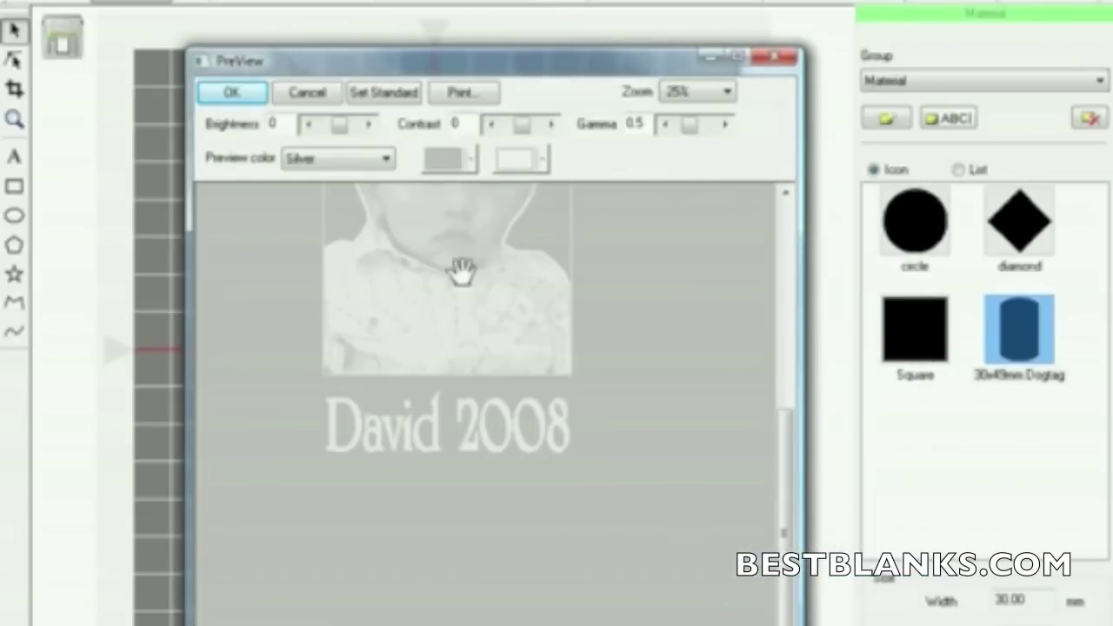
pyautogui.moveTo(447, 332); pyautogui.dragTo(485, 454)
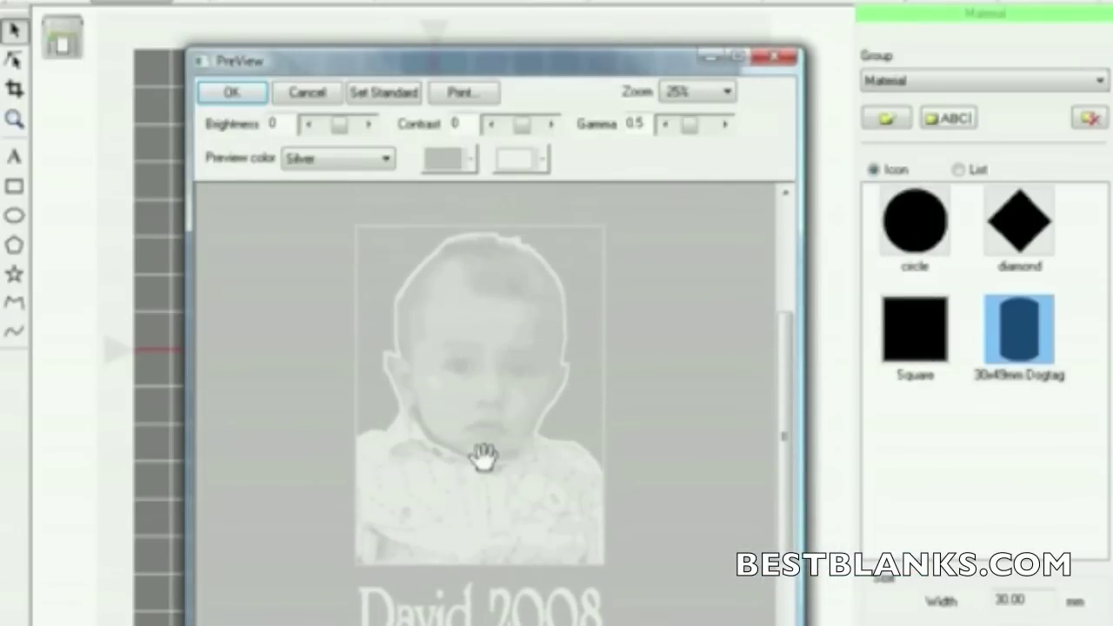
# - Try raising the engraving preview's brightness and return it to 0
pyautogui.moveTo(339, 127)
pyautogui.mouseDown()
pyautogui.moveTo(355, 132)
pyautogui.moveTo(318, 122)
pyautogui.moveTo(343, 129)
pyautogui.mouseUp()
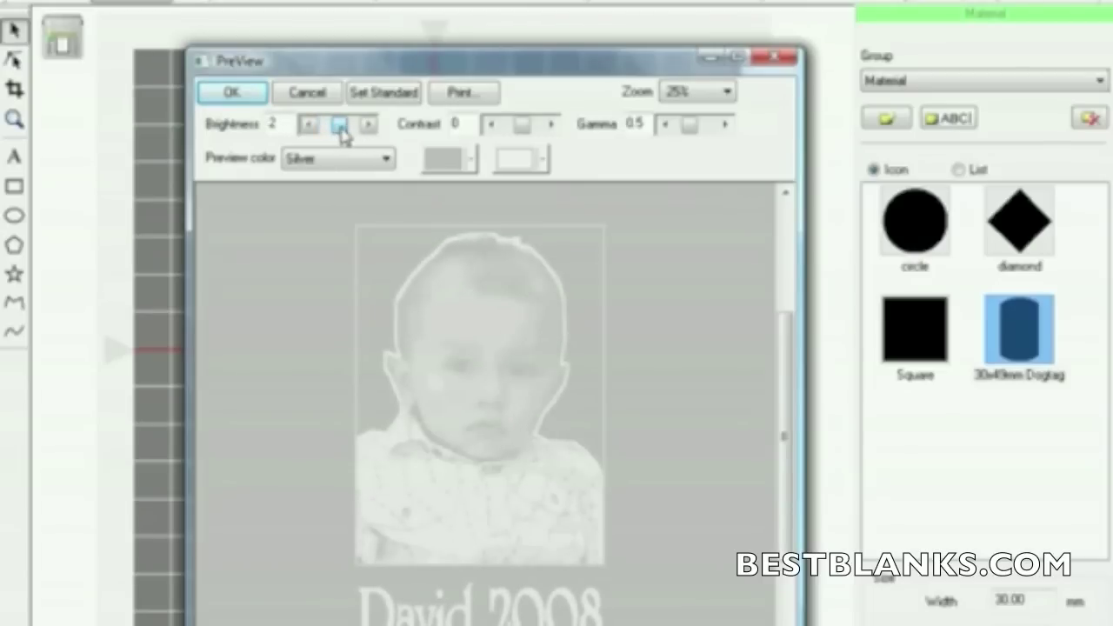
pyautogui.click(369, 126)
pyautogui.click(309, 126)
pyautogui.click(309, 126)
pyautogui.click(309, 126)
# - Set the engraving preview's gamma to 0.95 while keeping the contrast at 0
pyautogui.moveTo(520, 125)
pyautogui.mouseDown()
pyautogui.moveTo(548, 130)
pyautogui.moveTo(522, 128)
pyautogui.mouseUp()
pyautogui.moveTo(689, 124); pyautogui.dragTo(697, 134)
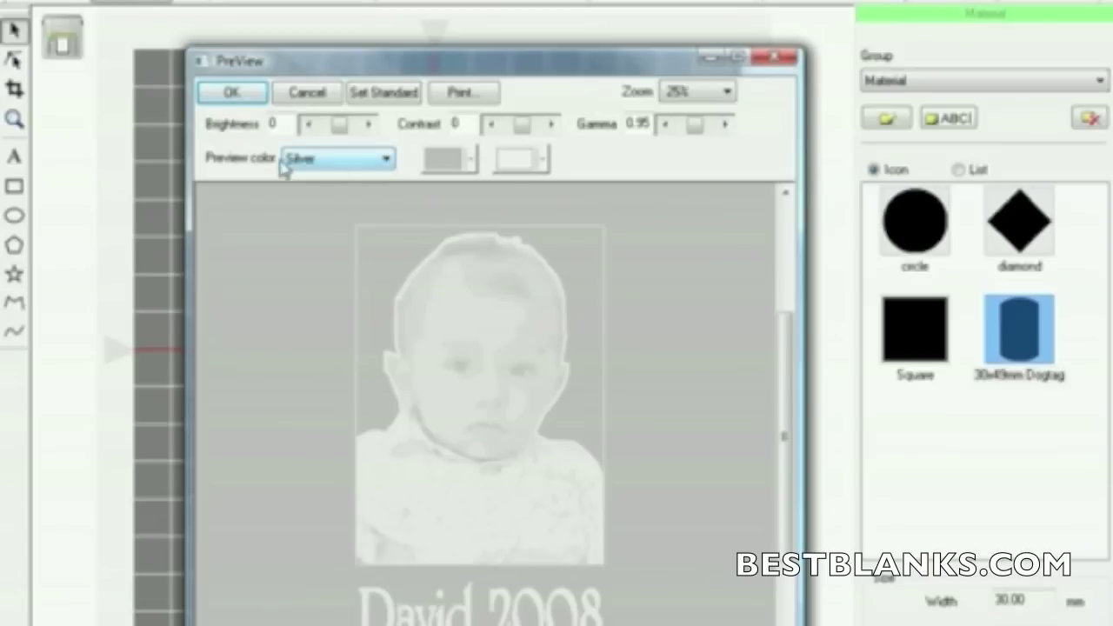
# - Try the Gold preview color on the engraving and return the preview to Silver
pyautogui.click(325, 166)
pyautogui.click(320, 180)
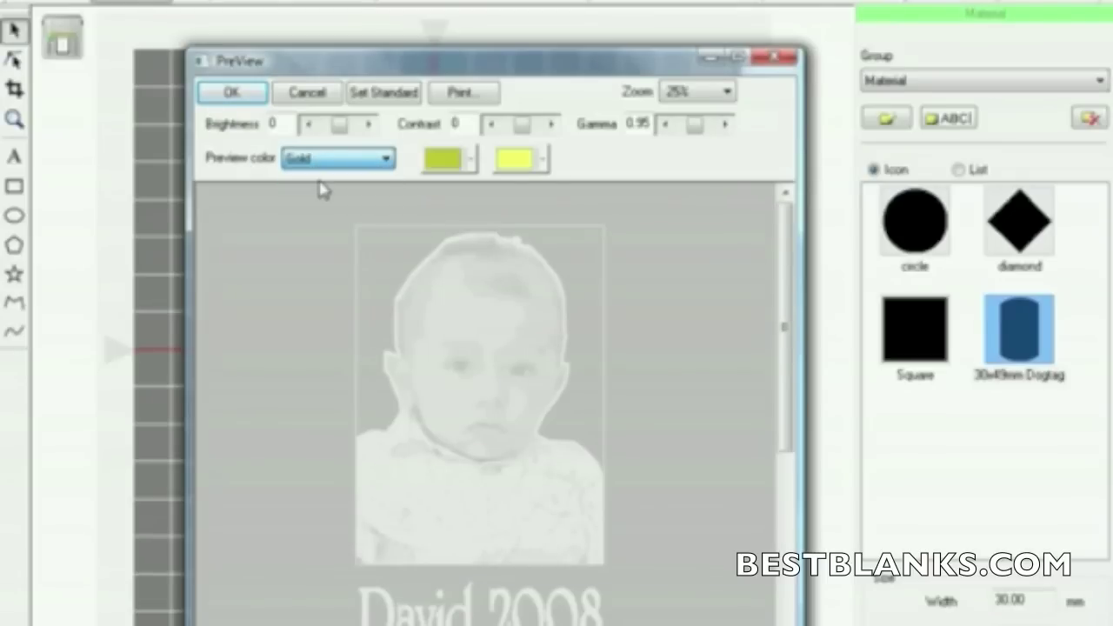
pyautogui.moveTo(551, 461); pyautogui.dragTo(427, 279)
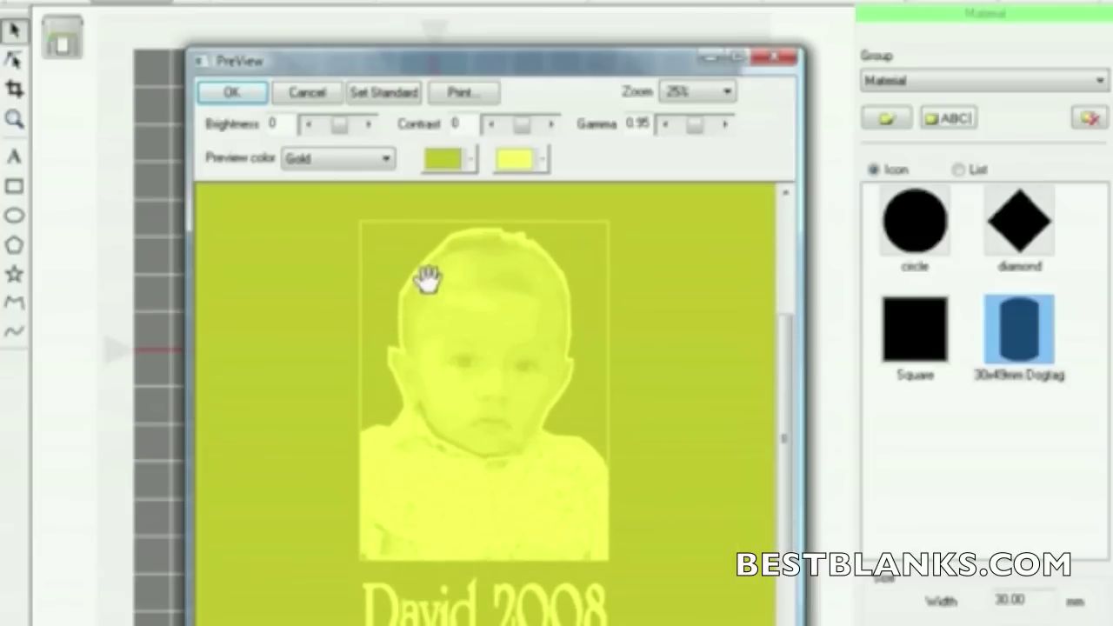
pyautogui.click(386, 164)
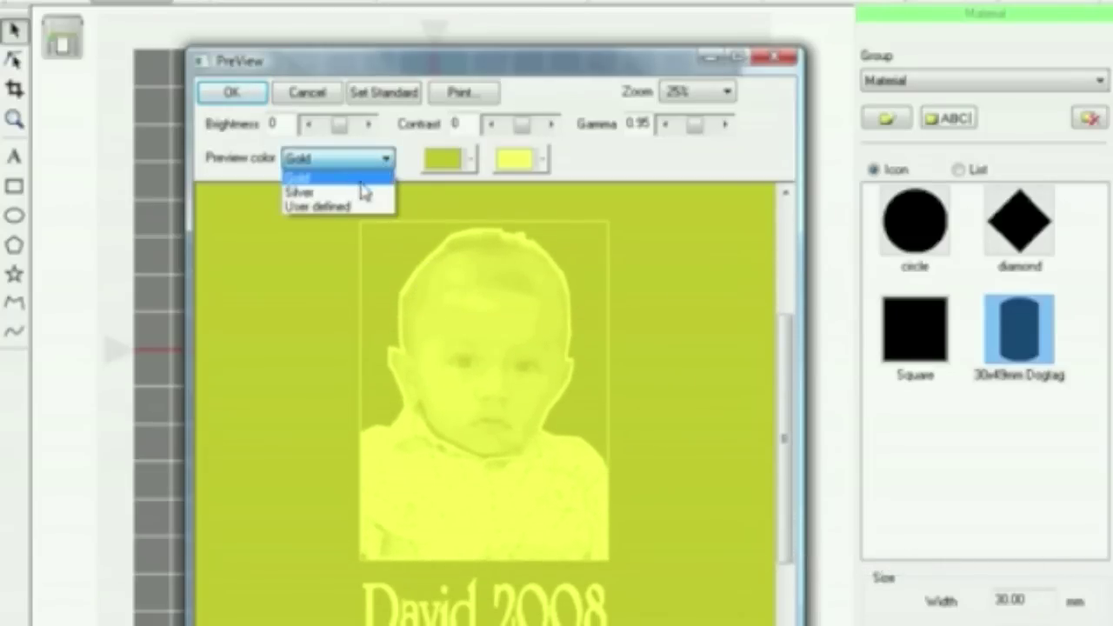
pyautogui.click(357, 193)
pyautogui.moveTo(655, 588); pyautogui.dragTo(500, 373)
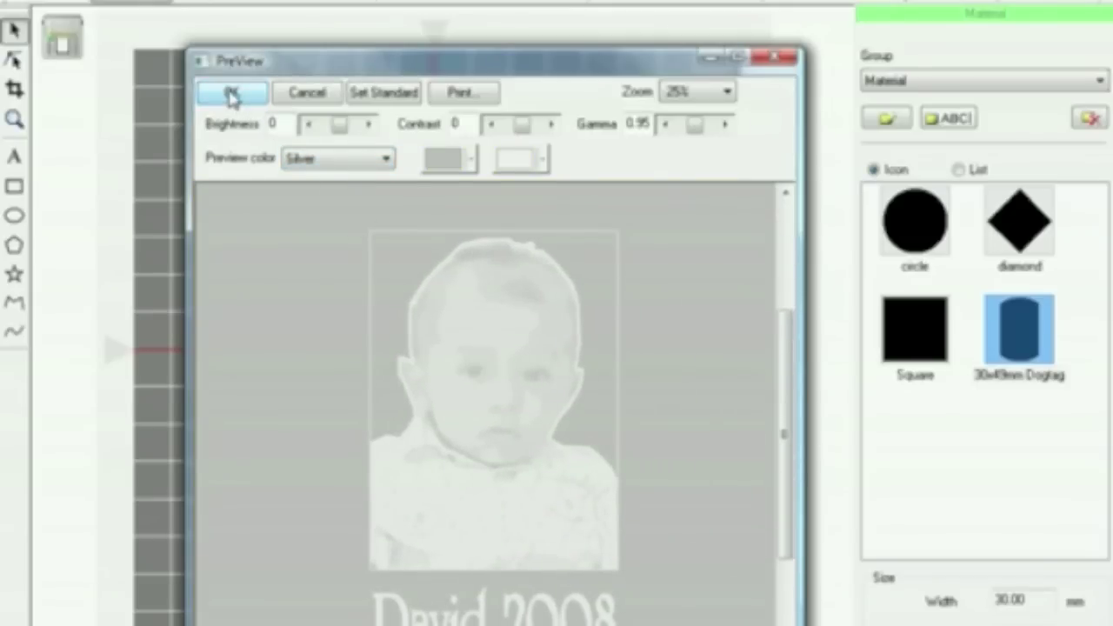
# - Start printing to the Roland MPX-80, choose Roland MD as the material in its image correction properties, and accept the settings
pyautogui.click(466, 92)
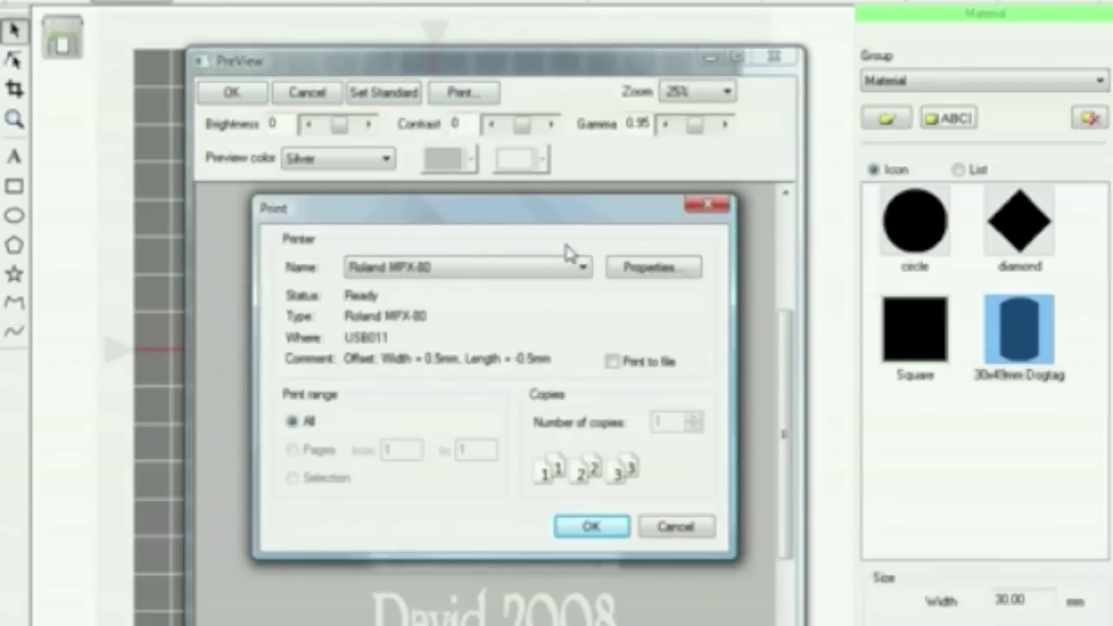
pyautogui.click(654, 269)
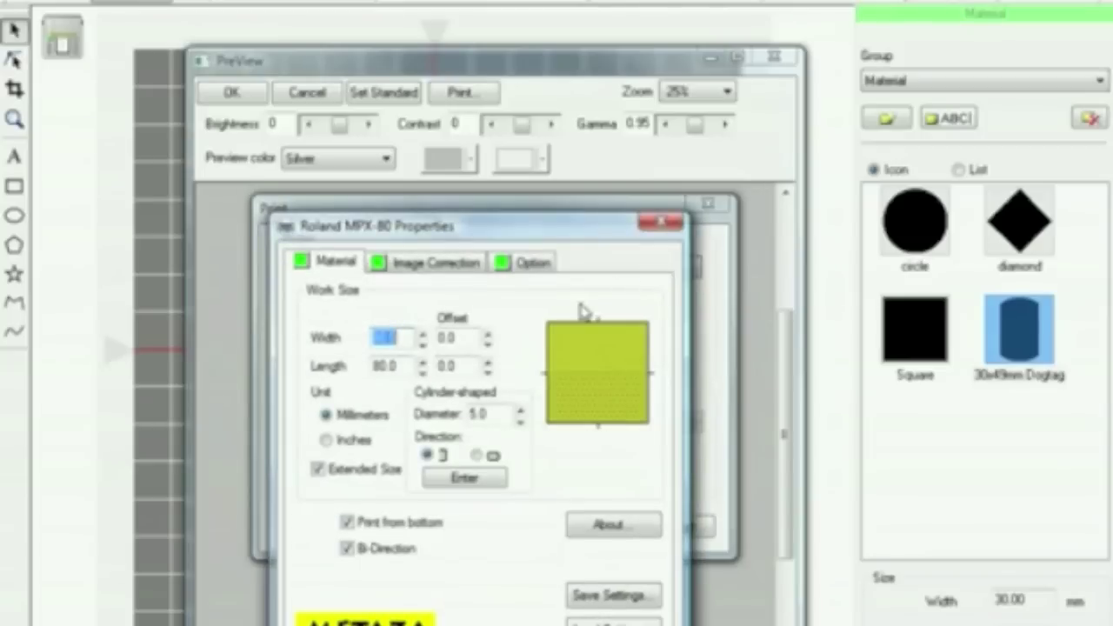
pyautogui.click(409, 273)
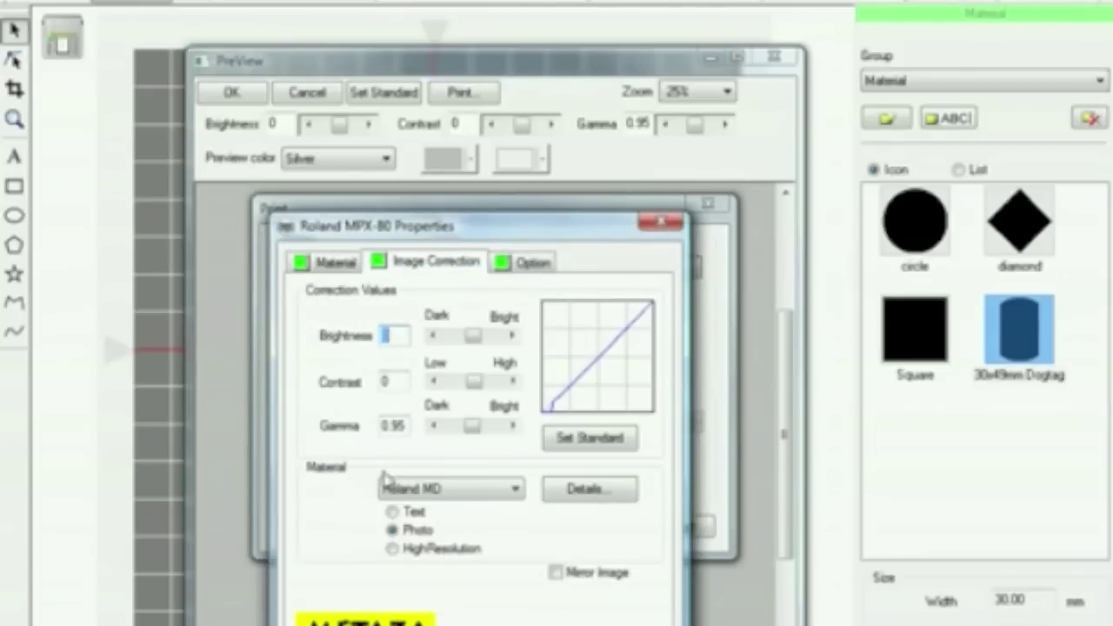
pyautogui.click(516, 492)
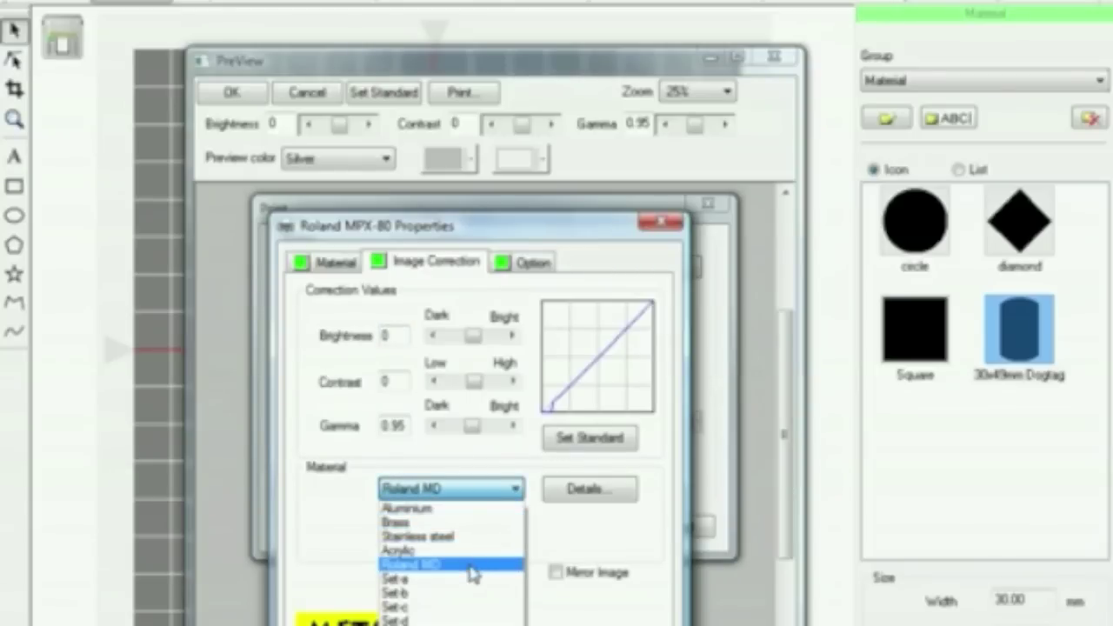
pyautogui.click(470, 567)
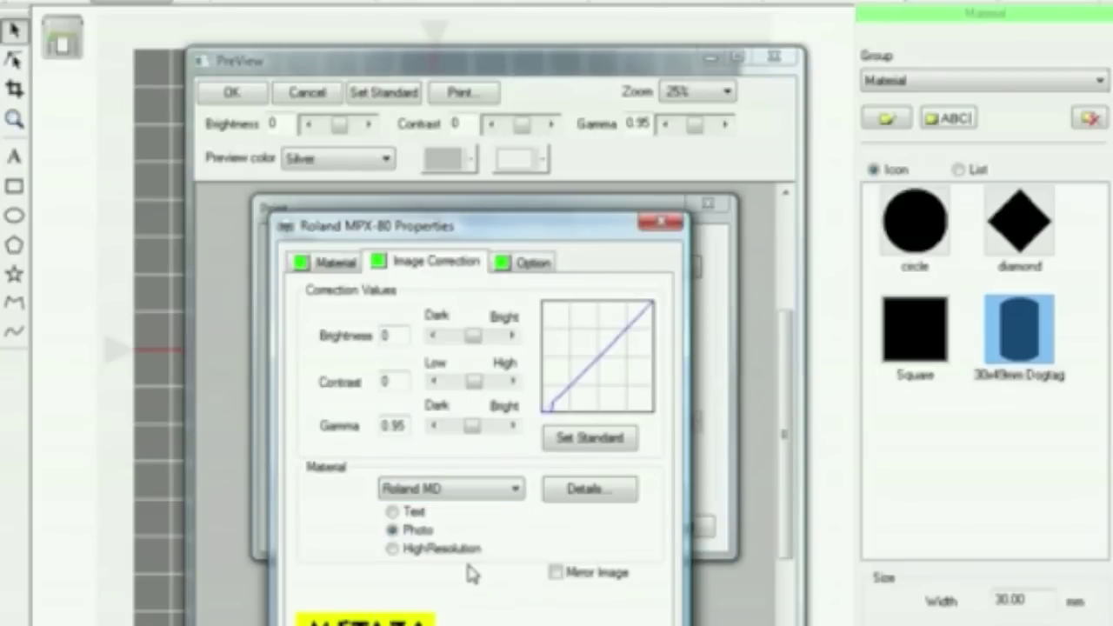
pyautogui.press('Return')
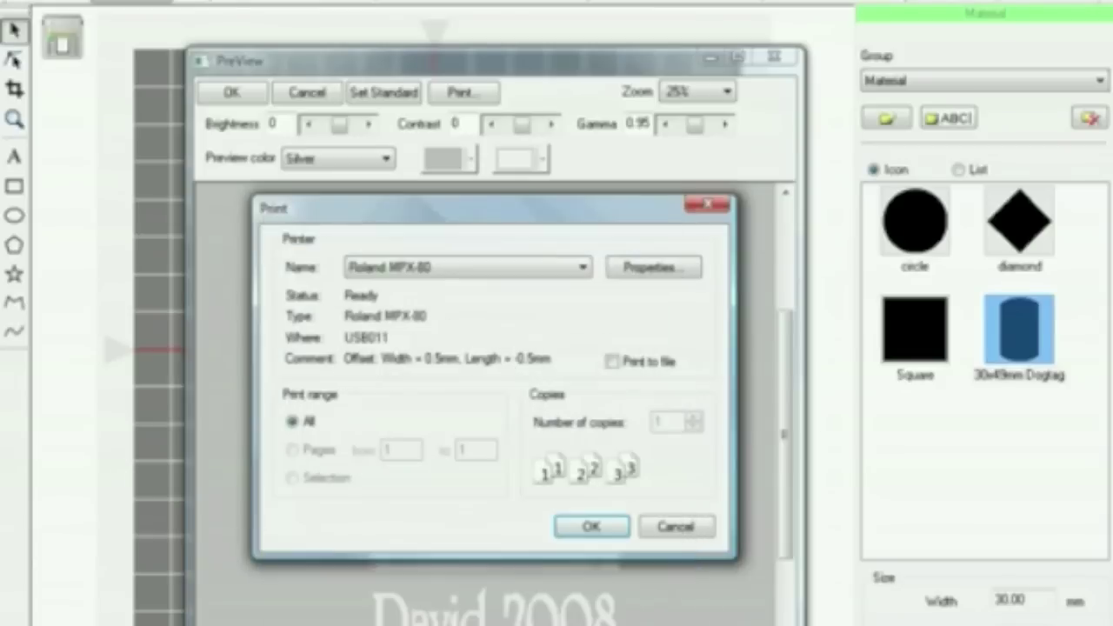